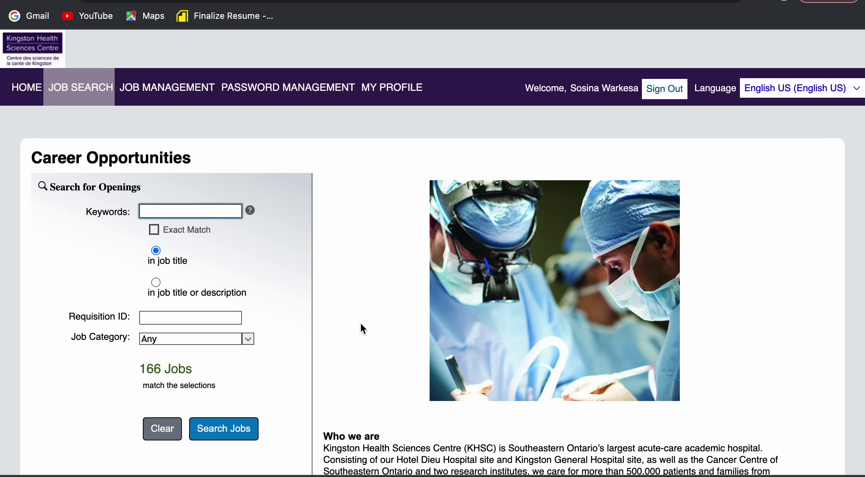
- Leave the unavailable Kingston Health Sciences Centre job posting by going back
{"action": "scroll", "coordinate": [361, 324], "scroll_direction": "down", "scroll_amount": 2}
{"action": "scroll", "coordinate": [361, 324], "scroll_direction": "down", "scroll_amount": 3}
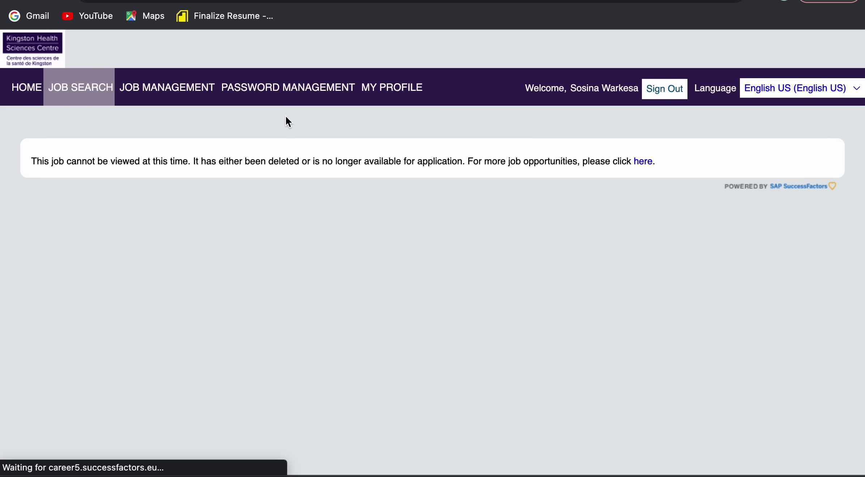
{"action": "left_click", "coordinate": [16, 3]}
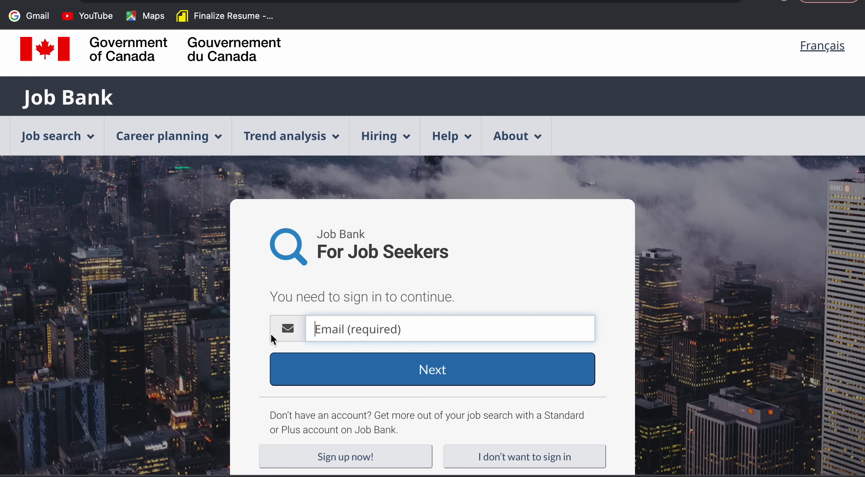
- Skip Job Bank sign-in and search jobs for BABYSITTING across Canada
{"action": "scroll", "coordinate": [389, 315], "scroll_direction": "down", "scroll_amount": 2}
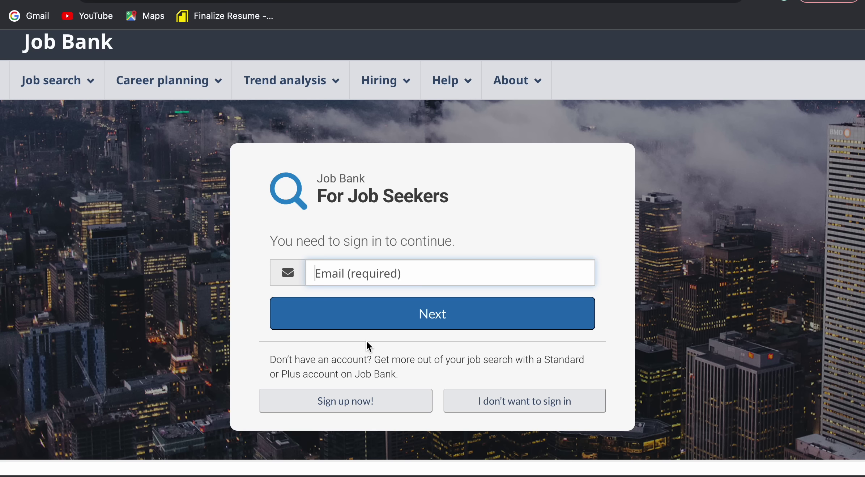
{"action": "left_click", "coordinate": [527, 413]}
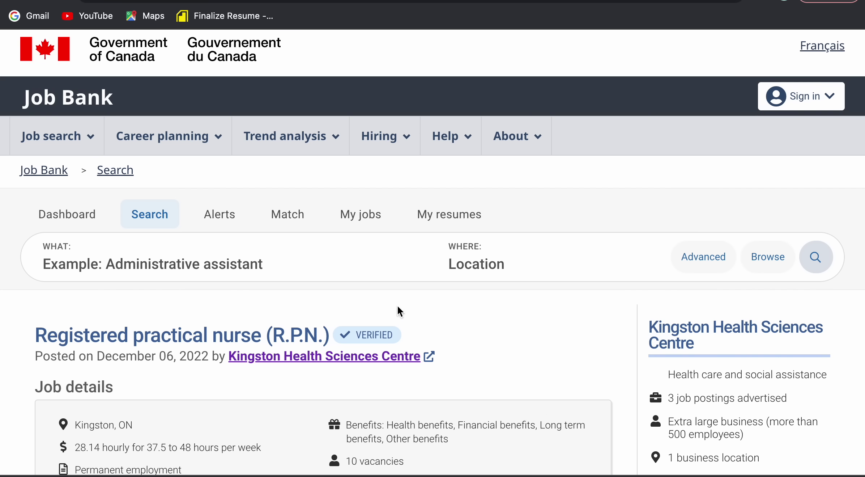
{"action": "scroll", "coordinate": [398, 309], "scroll_direction": "down", "scroll_amount": 1}
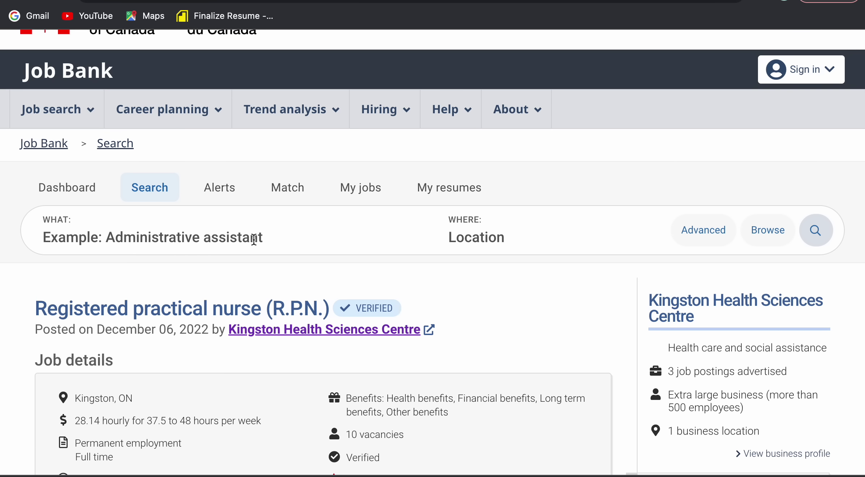
{"action": "left_click", "coordinate": [262, 228]}
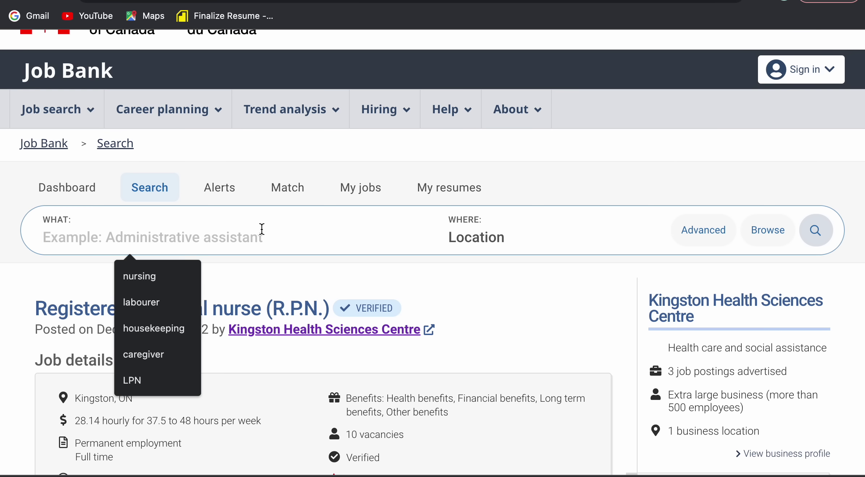
{"action": "type", "text": "BABYS"}
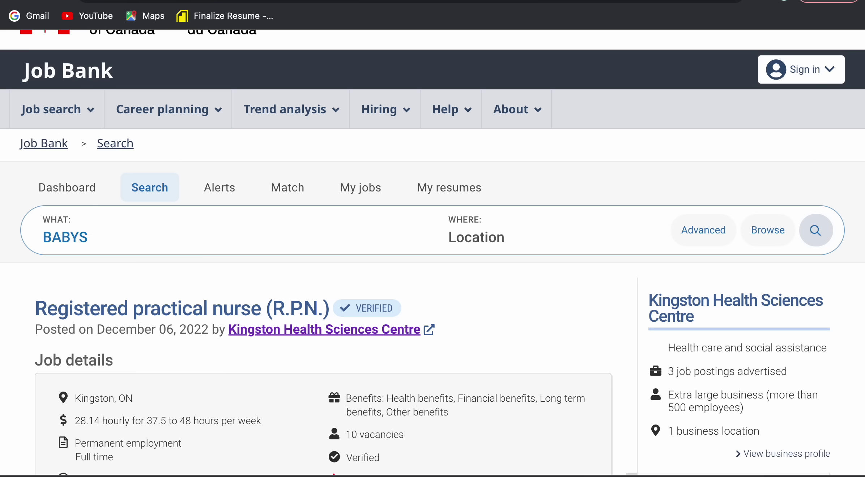
{"action": "type", "text": "ITTING"}
{"action": "key", "text": "Return"}
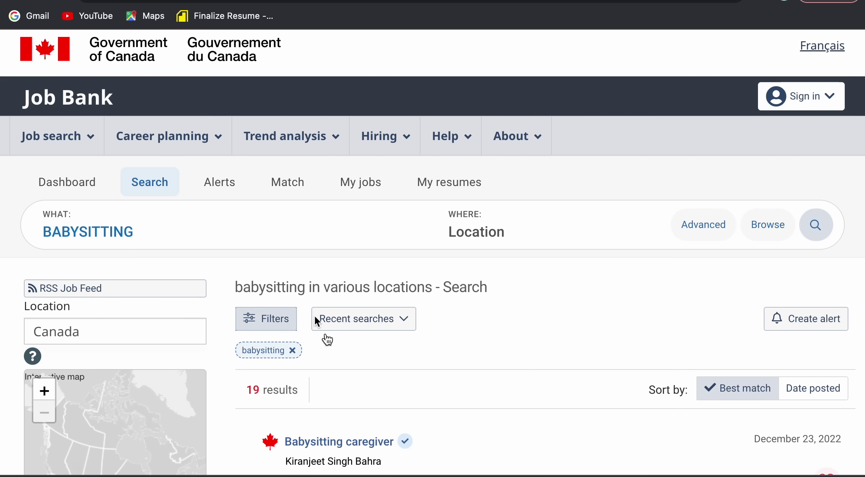
- Filter the babysitting results to 'Canadians and international candidates' and review the 5 remaining jobs
{"action": "scroll", "coordinate": [343, 407], "scroll_direction": "down", "scroll_amount": 3}
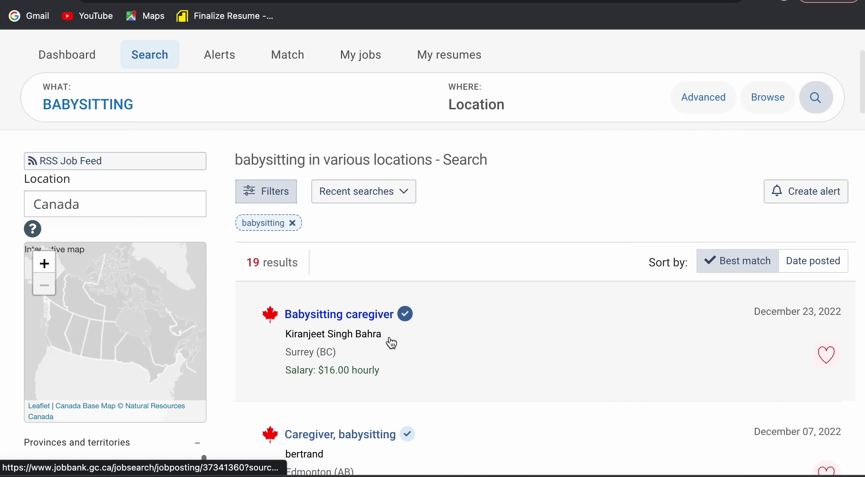
{"action": "scroll", "coordinate": [274, 381], "scroll_direction": "down", "scroll_amount": 1}
{"action": "scroll", "coordinate": [66, 396], "scroll_direction": "down", "scroll_amount": 15}
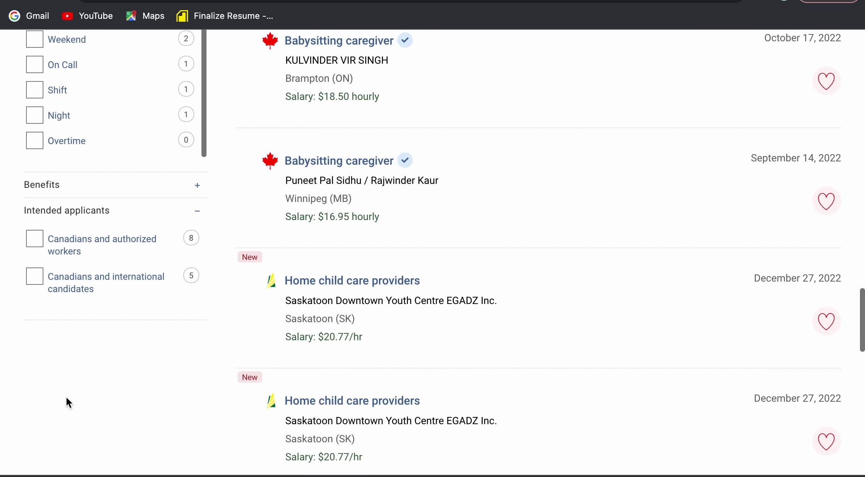
{"action": "left_click", "coordinate": [34, 219]}
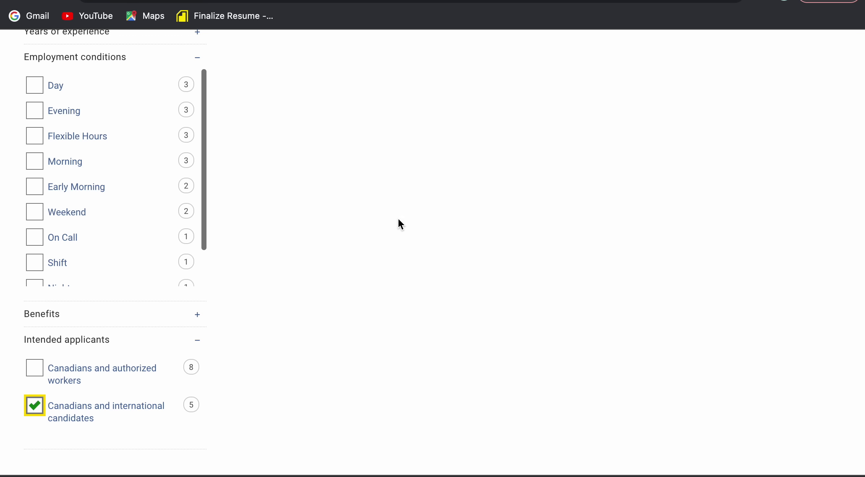
{"action": "scroll", "coordinate": [417, 174], "scroll_direction": "up", "scroll_amount": 15}
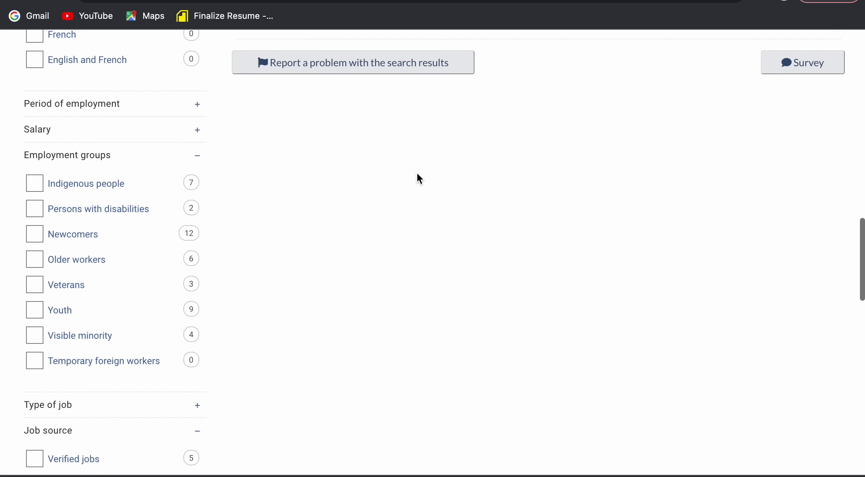
{"action": "scroll", "coordinate": [419, 179], "scroll_direction": "up", "scroll_amount": 8}
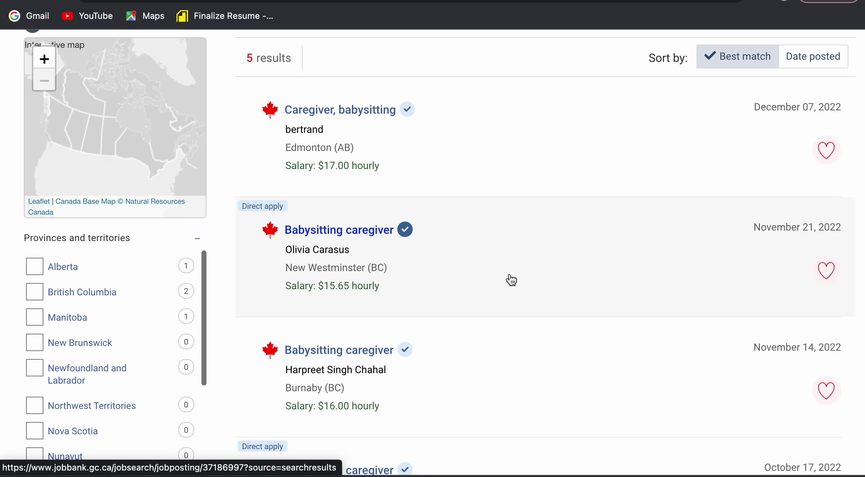
{"action": "scroll", "coordinate": [511, 279], "scroll_direction": "down", "scroll_amount": 7}
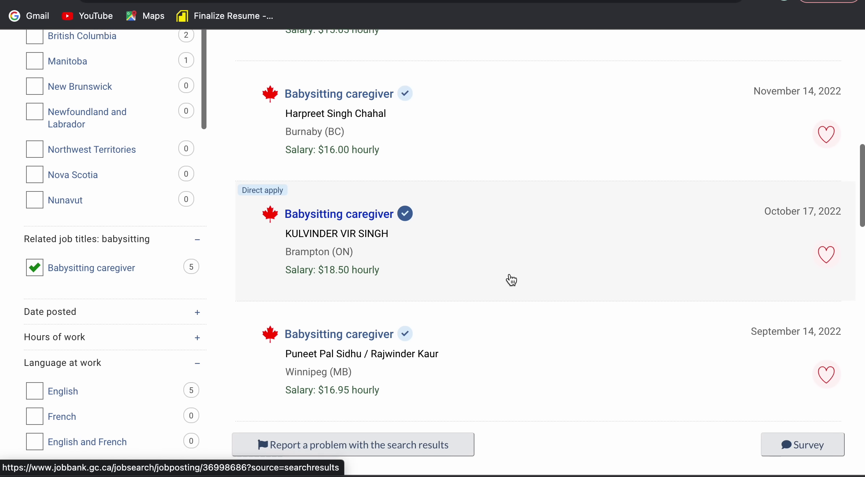
{"action": "scroll", "coordinate": [512, 280], "scroll_direction": "down", "scroll_amount": 7}
{"action": "scroll", "coordinate": [512, 279], "scroll_direction": "up", "scroll_amount": 5}
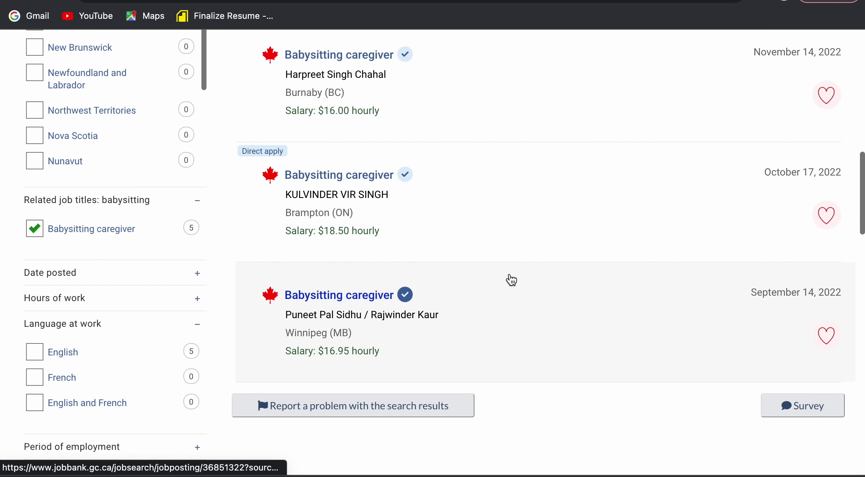
{"action": "scroll", "coordinate": [511, 280], "scroll_direction": "up", "scroll_amount": 2}
{"action": "scroll", "coordinate": [512, 279], "scroll_direction": "up", "scroll_amount": 9}
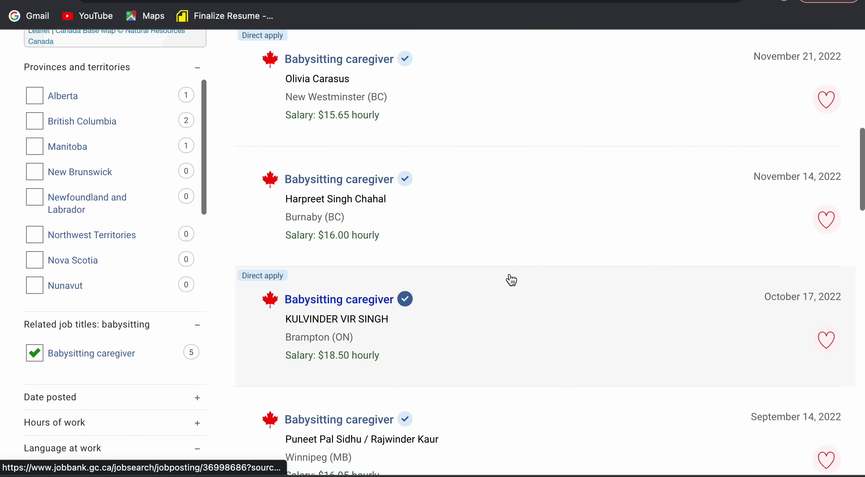
{"action": "scroll", "coordinate": [512, 279], "scroll_direction": "up", "scroll_amount": 1}
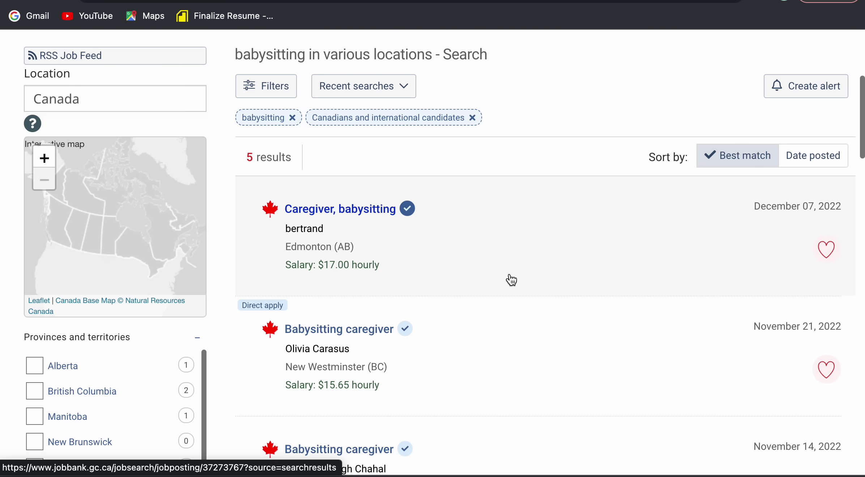
- Open the Edmonton 'Caregiver, babysitting' posting and show its how-to-apply email
{"action": "left_click", "coordinate": [376, 212]}
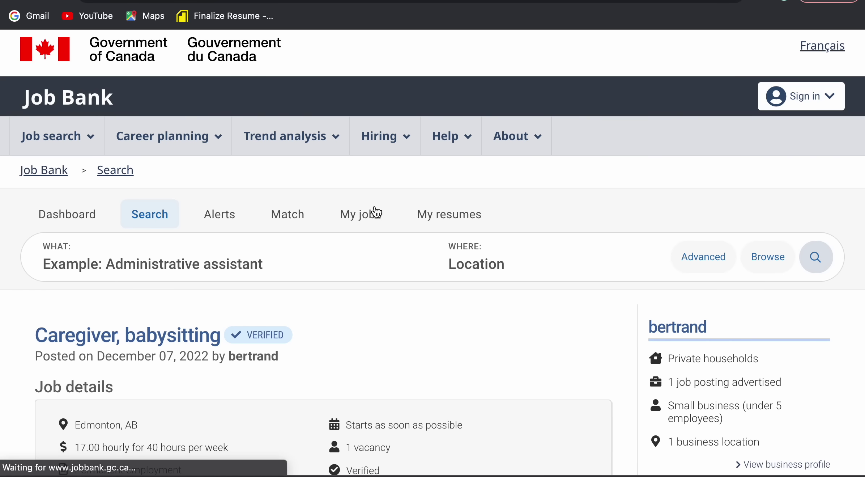
{"action": "scroll", "coordinate": [374, 314], "scroll_direction": "down", "scroll_amount": 8}
{"action": "scroll", "coordinate": [375, 312], "scroll_direction": "down", "scroll_amount": 2}
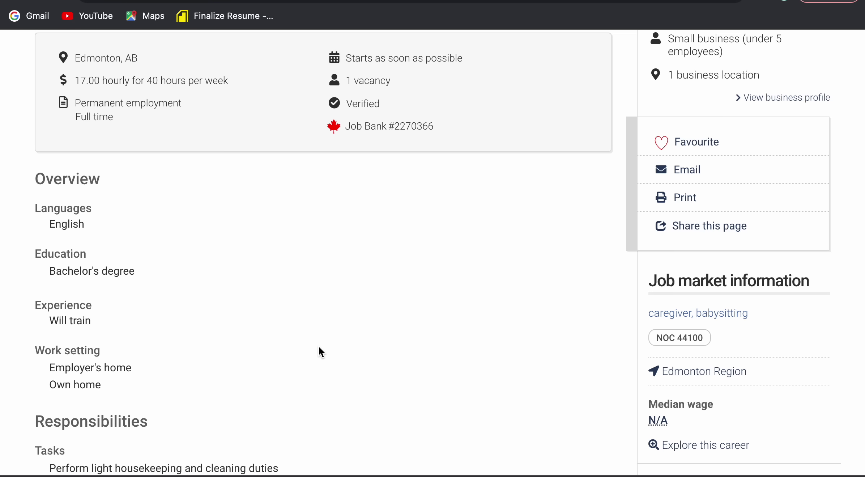
{"action": "scroll", "coordinate": [319, 347], "scroll_direction": "down", "scroll_amount": 10}
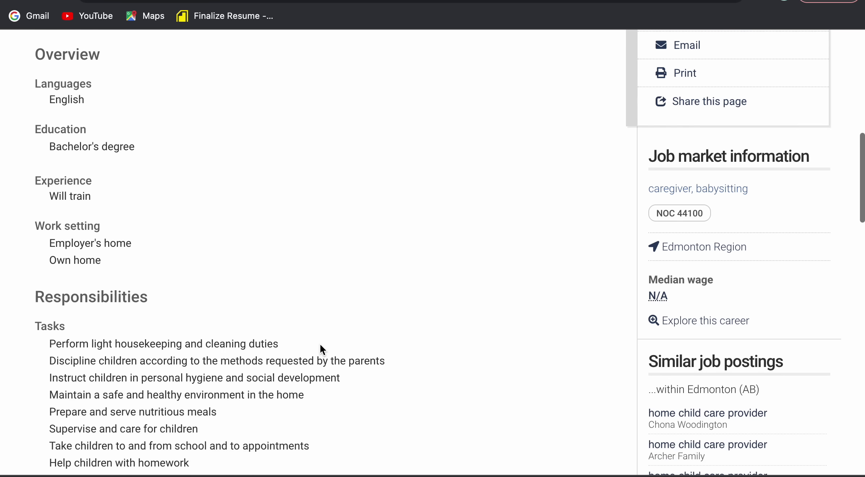
{"action": "scroll", "coordinate": [319, 347], "scroll_direction": "down", "scroll_amount": 11}
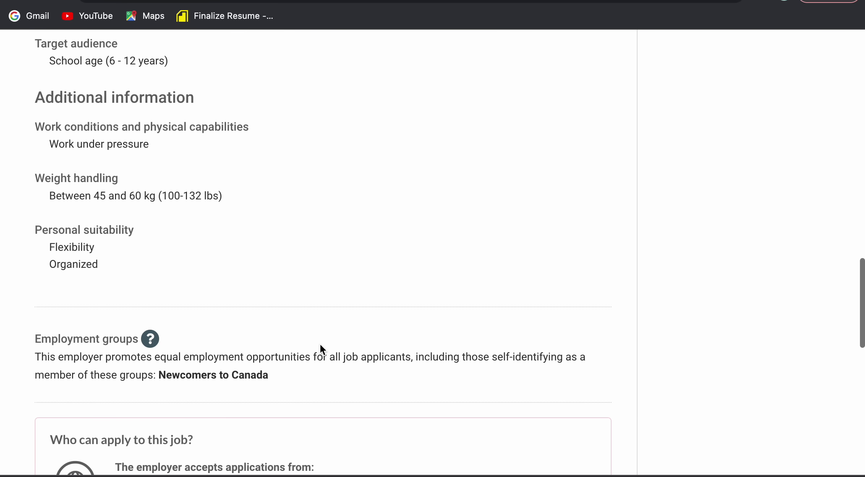
{"action": "scroll", "coordinate": [320, 344], "scroll_direction": "down", "scroll_amount": 2}
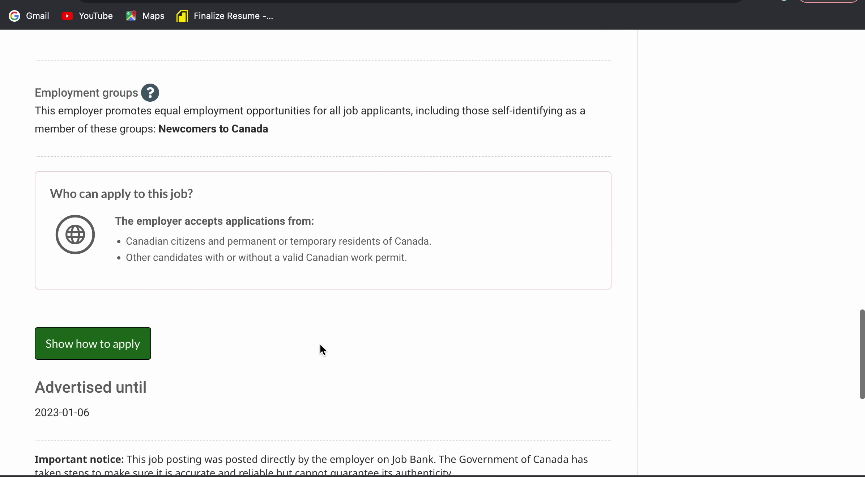
{"action": "left_click", "coordinate": [127, 346]}
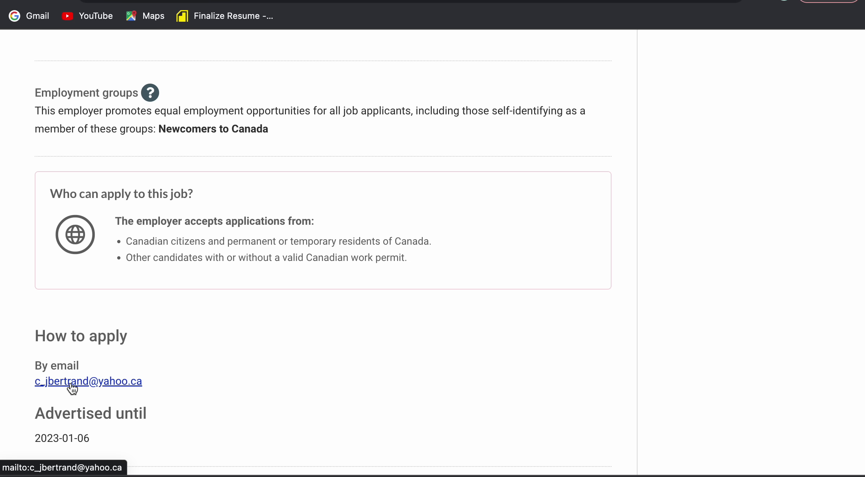
- Discard the Apple Mail message unsaved, select the posting's employer email, and return to Gmail
{"action": "left_click", "coordinate": [70, 383]}
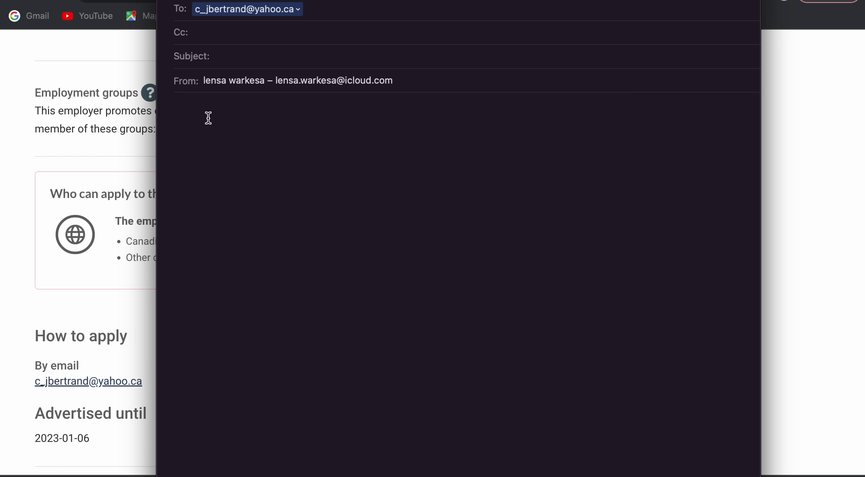
{"action": "key", "text": "super+w"}
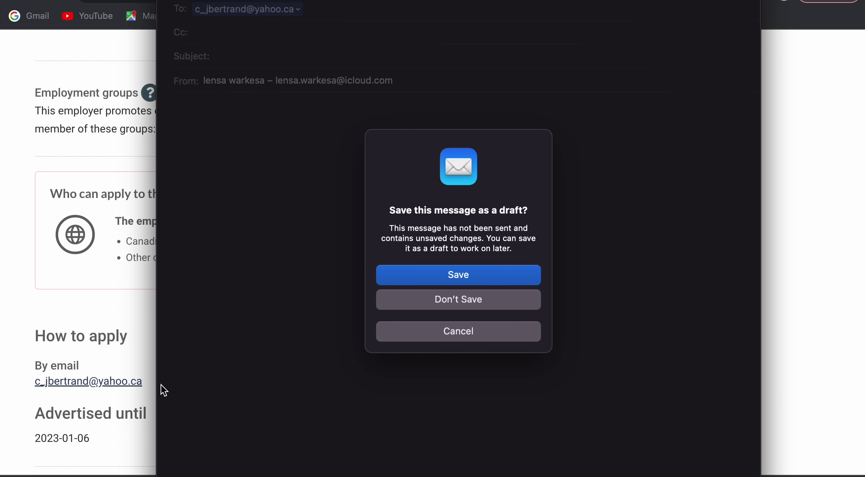
{"action": "left_click", "coordinate": [468, 305]}
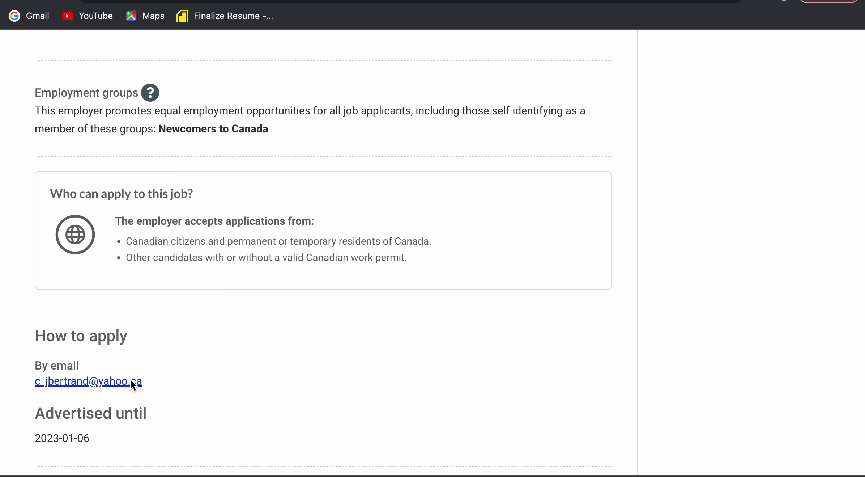
{"action": "left_click_drag", "start_coordinate": [30, 382], "coordinate": [147, 385]}
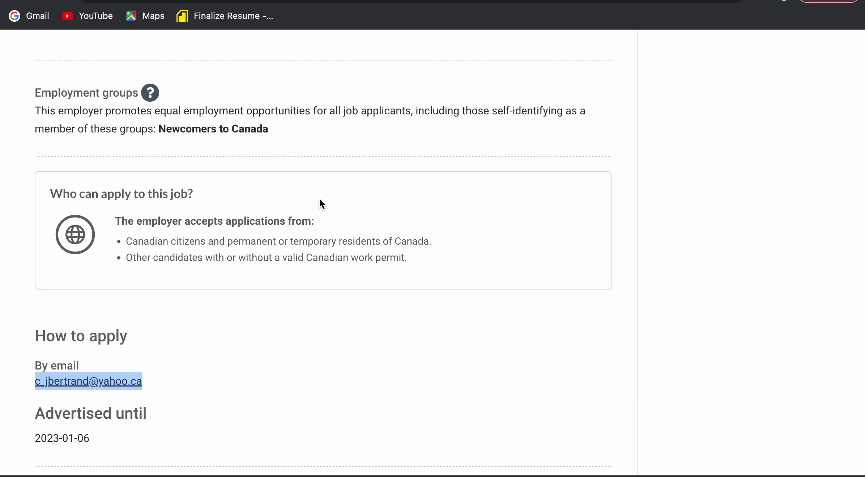
{"action": "key", "text": "ctrl+Tab"}
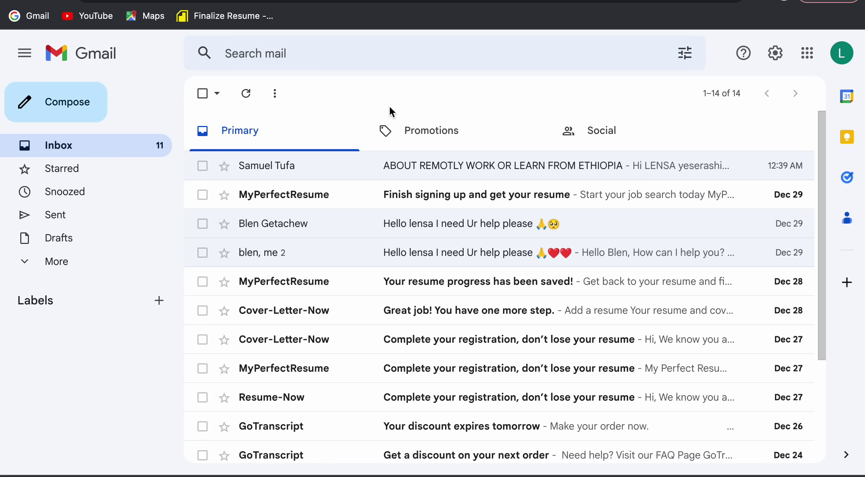
- Start a new Gmail message and delete the text mistakenly pasted into the recipient field
{"action": "left_click", "coordinate": [64, 113]}
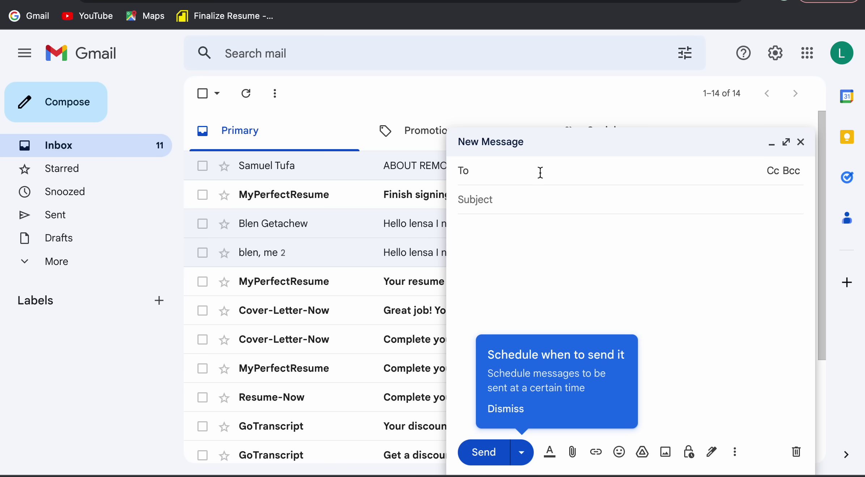
{"action": "key", "text": "ctrl+v"}
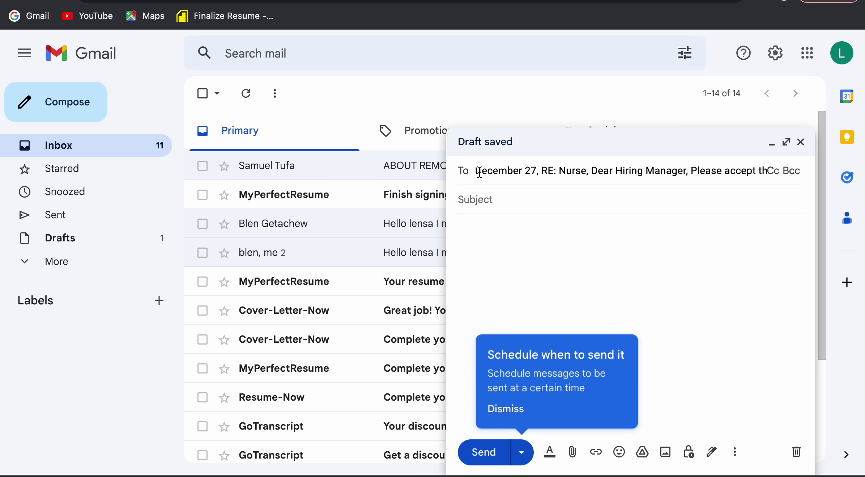
{"action": "left_click_drag", "start_coordinate": [478, 170], "coordinate": [767, 170]}
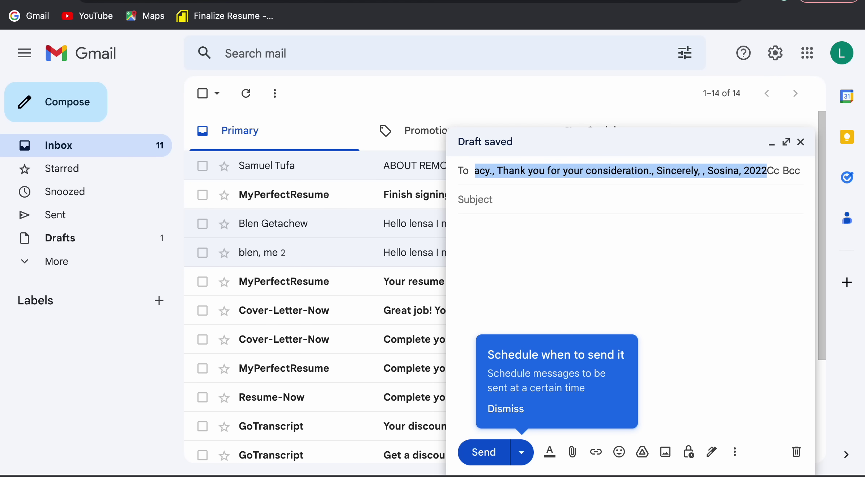
{"action": "key", "text": "BackSpace"}
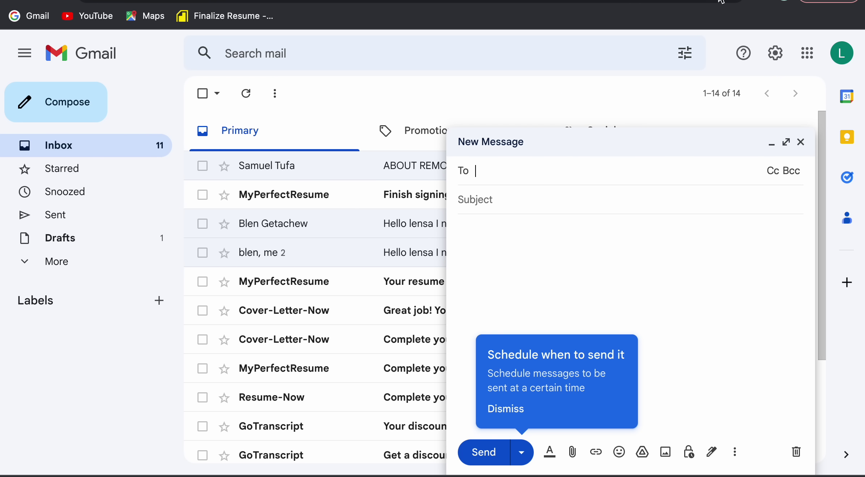
- Switch tabs back to the Job Bank posting listing the employer's e-mail
{"action": "left_click", "coordinate": [722, 2]}
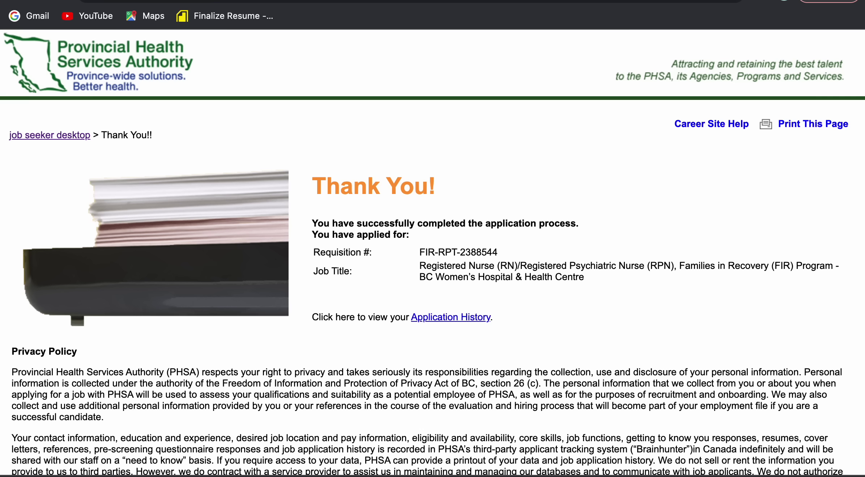
{"action": "key", "text": "ctrl+shift+Tab"}
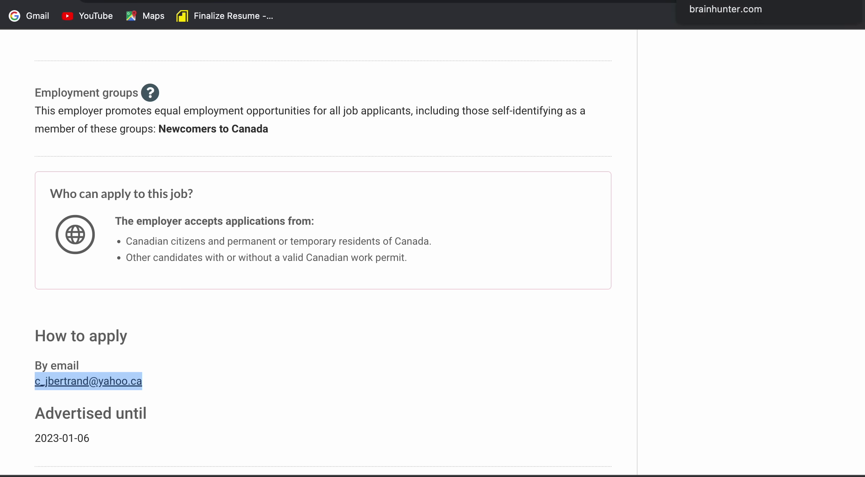
{"action": "left_click", "coordinate": [726, 1]}
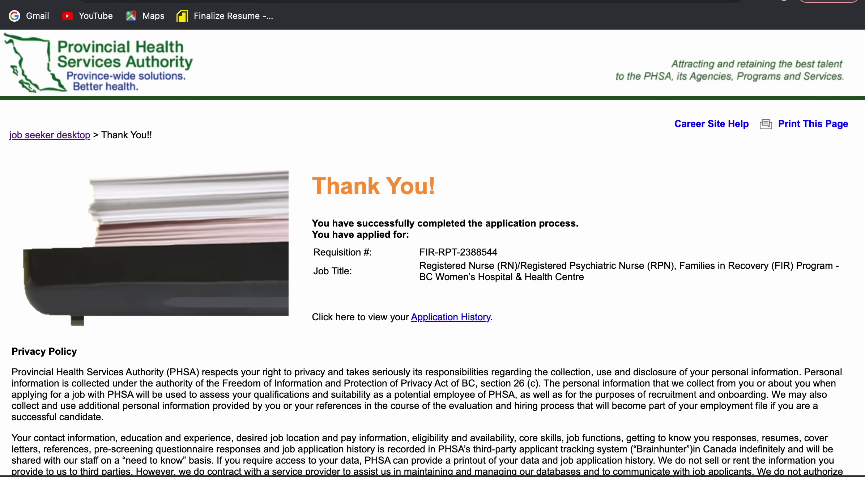
{"action": "key", "text": "ctrl+shift+Tab"}
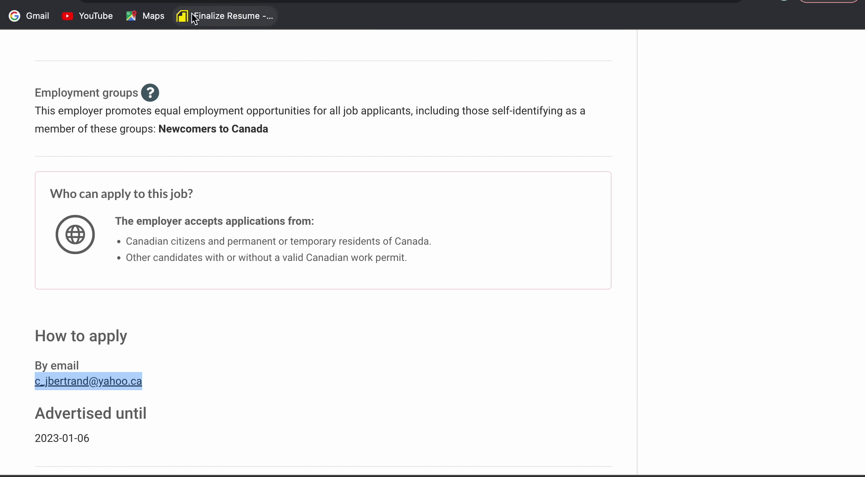
- Paste the employer's e-mail into To and enter the subject 'Job Application'
{"action": "left_click", "coordinate": [196, 1]}
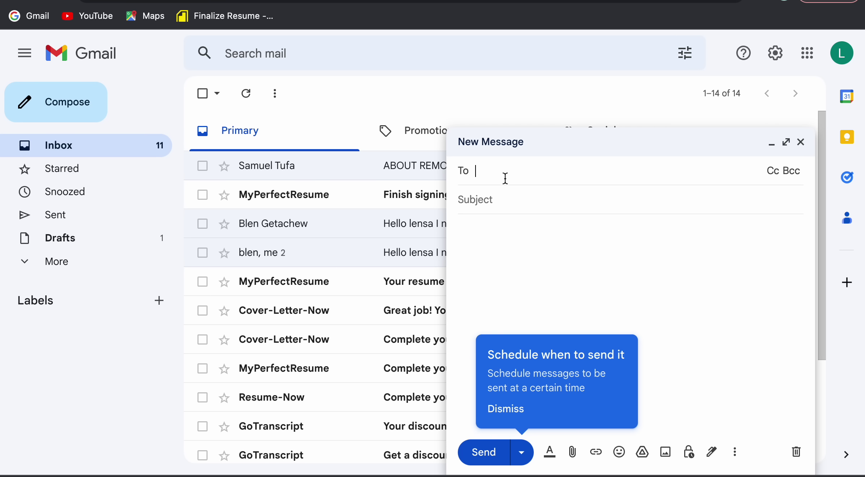
{"action": "key", "text": "ctrl+v"}
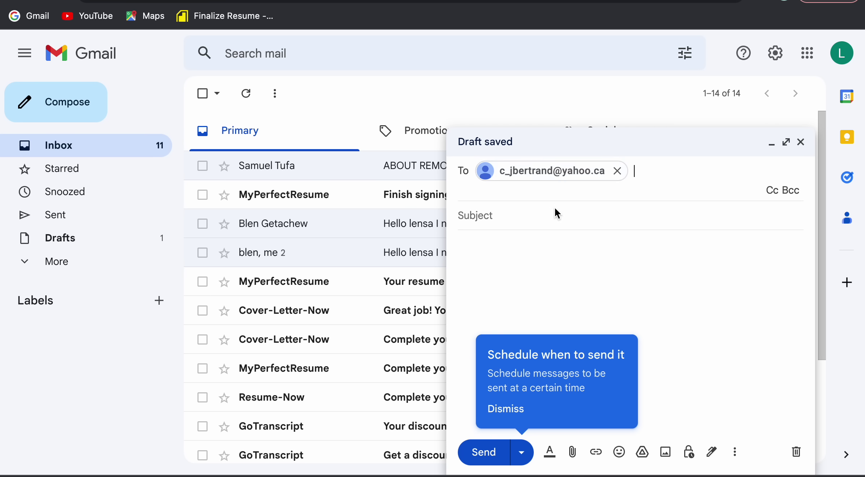
{"action": "left_click", "coordinate": [531, 217]}
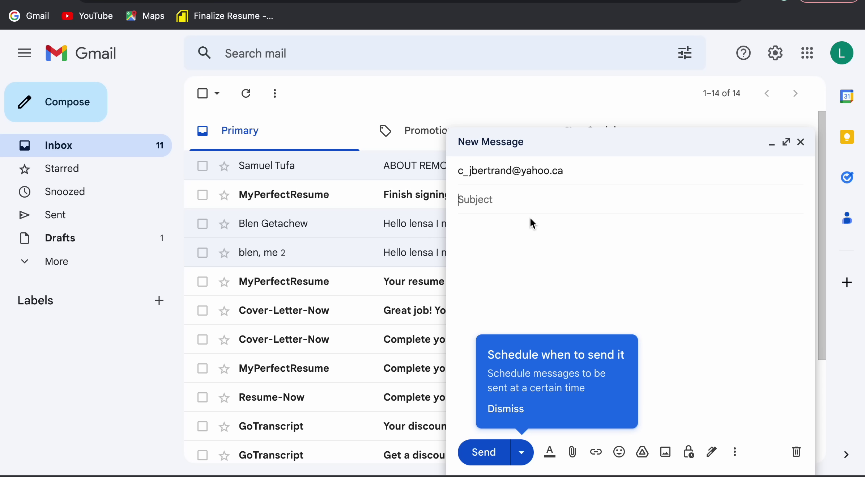
{"action": "type", "text": "JO"}
{"action": "key", "text": "BackSpace"}
{"action": "type", "text": "ob Applicat"}
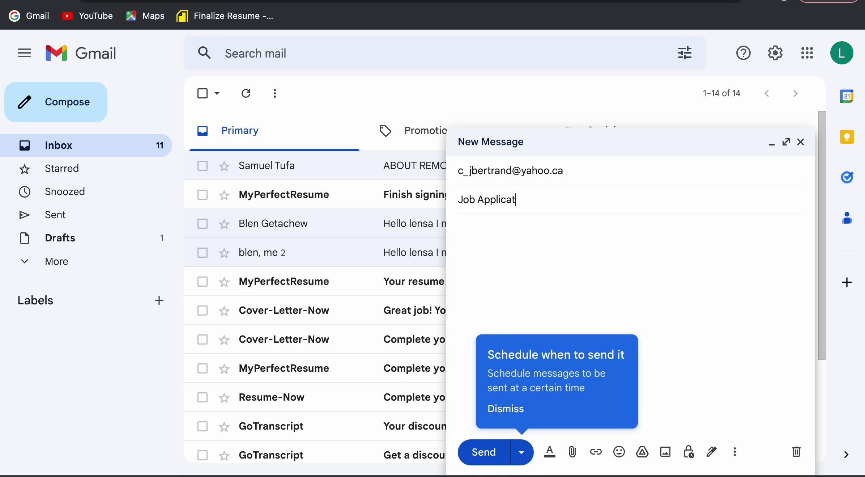
{"action": "type", "text": "ion"}
{"action": "left_click", "coordinate": [506, 272]}
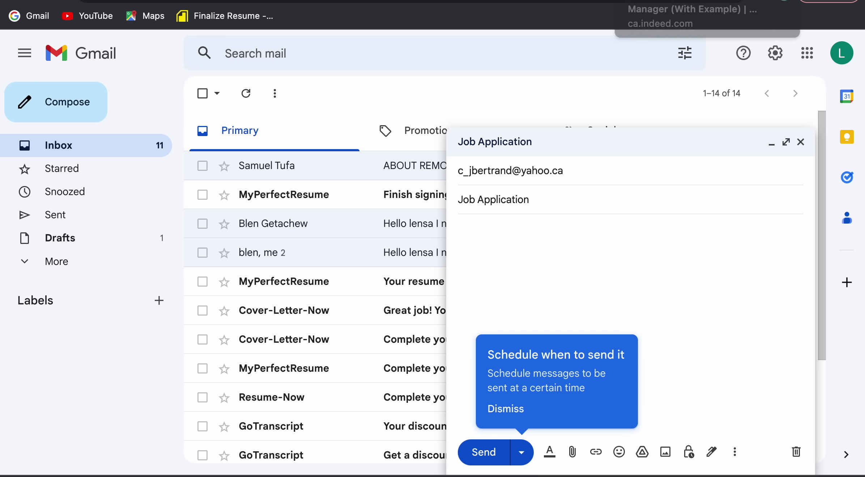
- Review the Indeed sample application email beginning 'Dear [hiring manager's name],'
{"action": "left_click", "coordinate": [636, 1]}
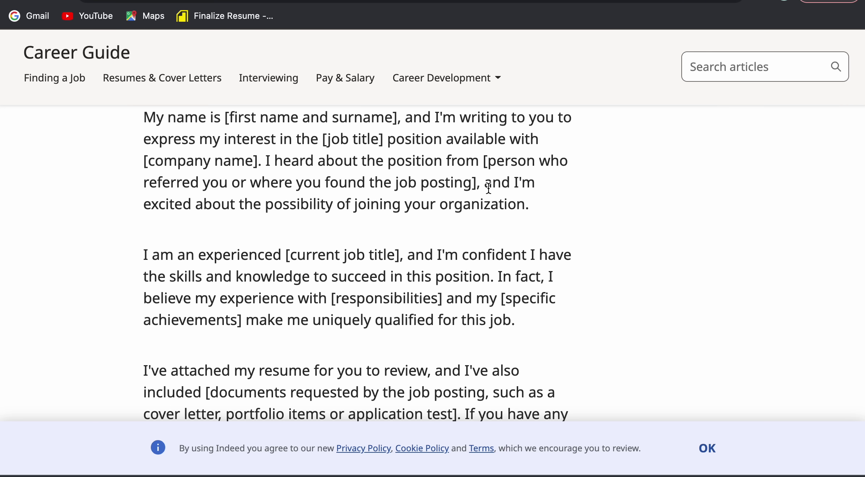
{"action": "scroll", "coordinate": [489, 187], "scroll_direction": "up", "scroll_amount": 3}
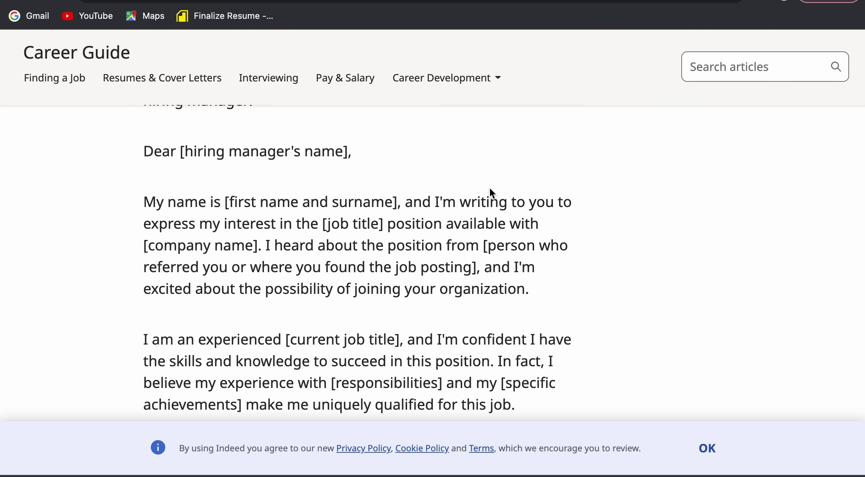
{"action": "scroll", "coordinate": [458, 247], "scroll_direction": "down", "scroll_amount": 1}
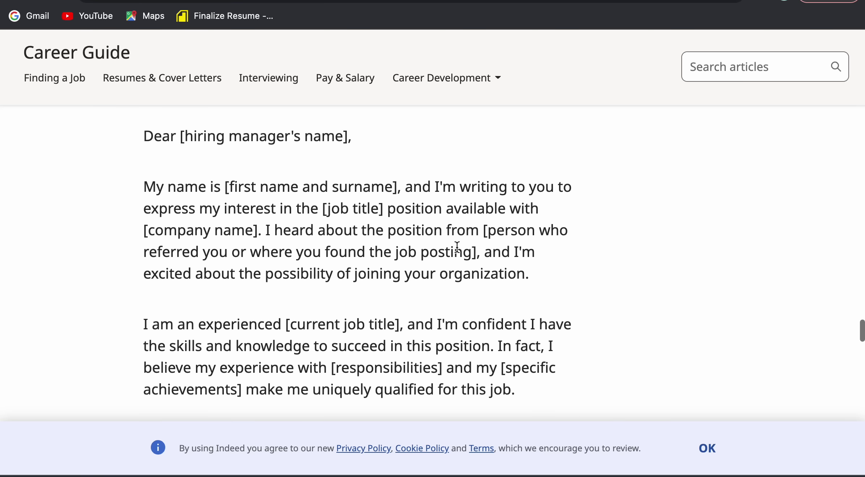
{"action": "scroll", "coordinate": [458, 247], "scroll_direction": "up", "scroll_amount": 2}
{"action": "scroll", "coordinate": [458, 248], "scroll_direction": "down", "scroll_amount": 3}
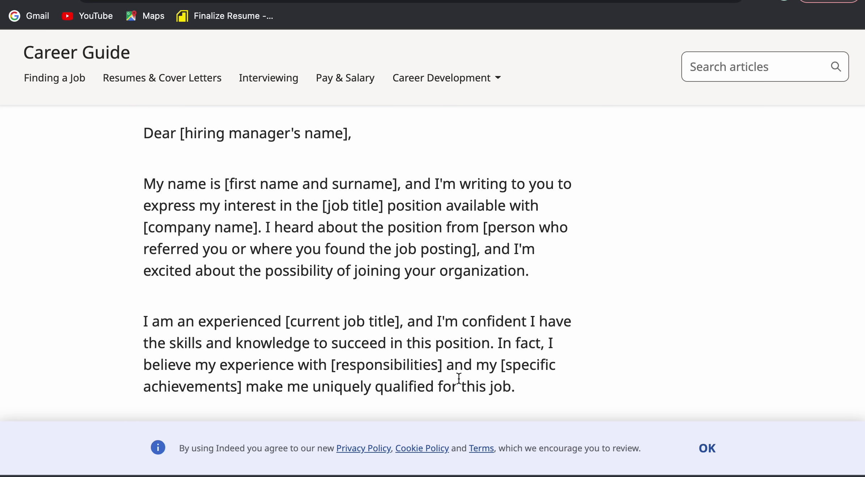
{"action": "scroll", "coordinate": [354, 320], "scroll_direction": "down", "scroll_amount": 4}
{"action": "scroll", "coordinate": [354, 320], "scroll_direction": "down", "scroll_amount": 3}
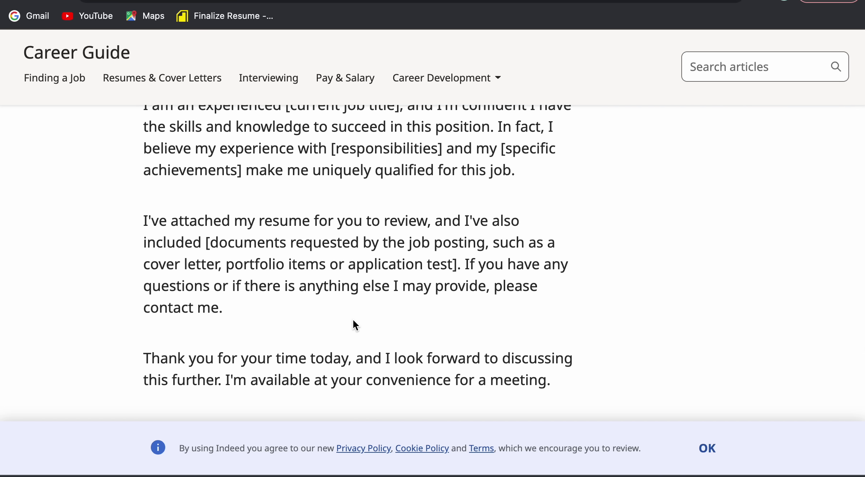
{"action": "scroll", "coordinate": [354, 321], "scroll_direction": "up", "scroll_amount": 3}
{"action": "scroll", "coordinate": [353, 321], "scroll_direction": "up", "scroll_amount": 2}
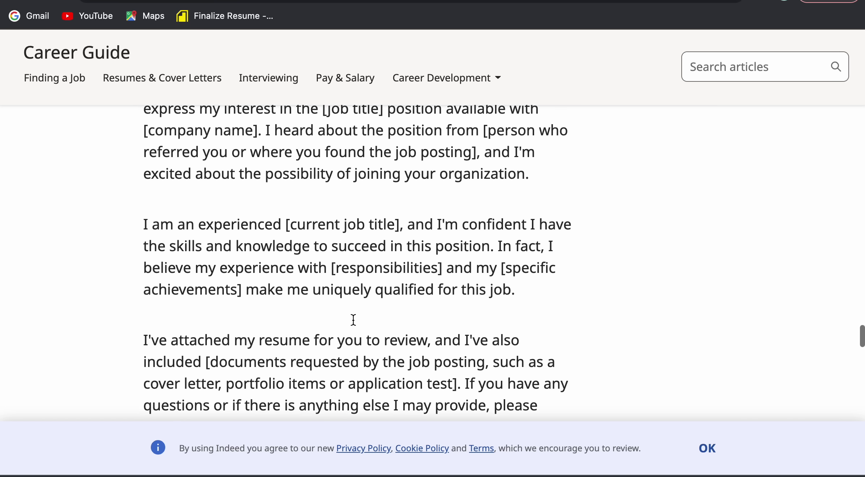
{"action": "scroll", "coordinate": [369, 284], "scroll_direction": "up", "scroll_amount": 2}
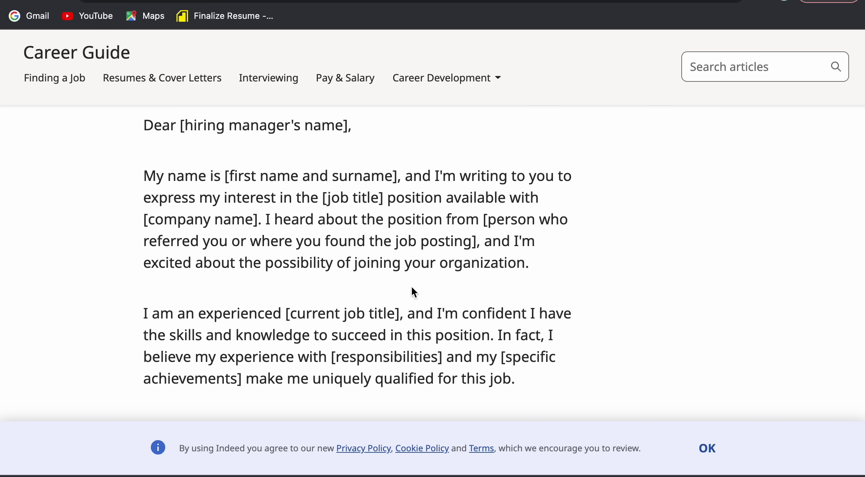
{"action": "scroll", "coordinate": [335, 294], "scroll_direction": "down", "scroll_amount": 1}
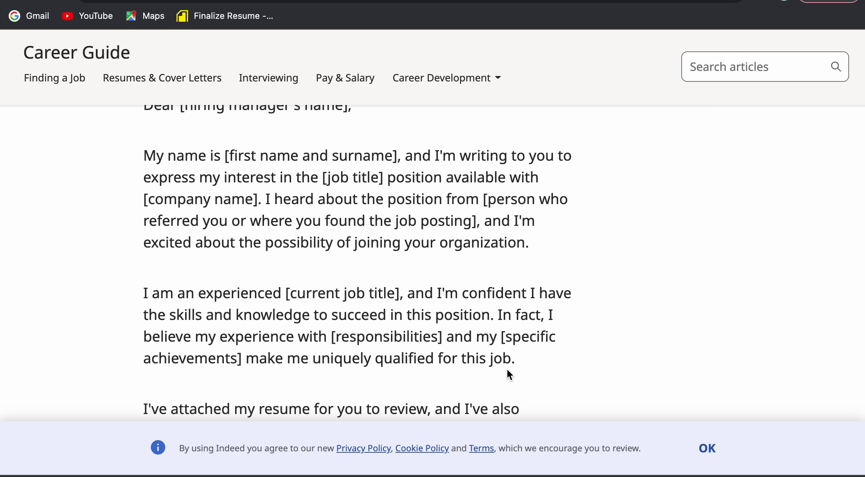
{"action": "scroll", "coordinate": [508, 369], "scroll_direction": "down", "scroll_amount": 5}
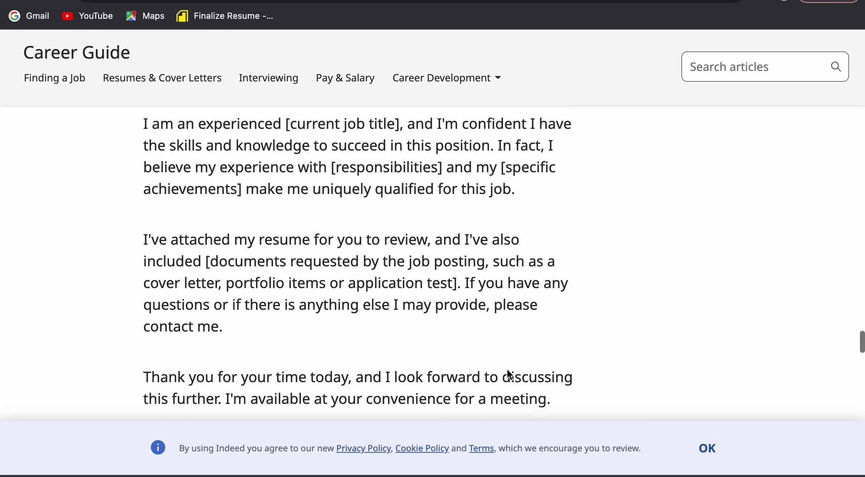
{"action": "scroll", "coordinate": [507, 368], "scroll_direction": "down", "scroll_amount": 3}
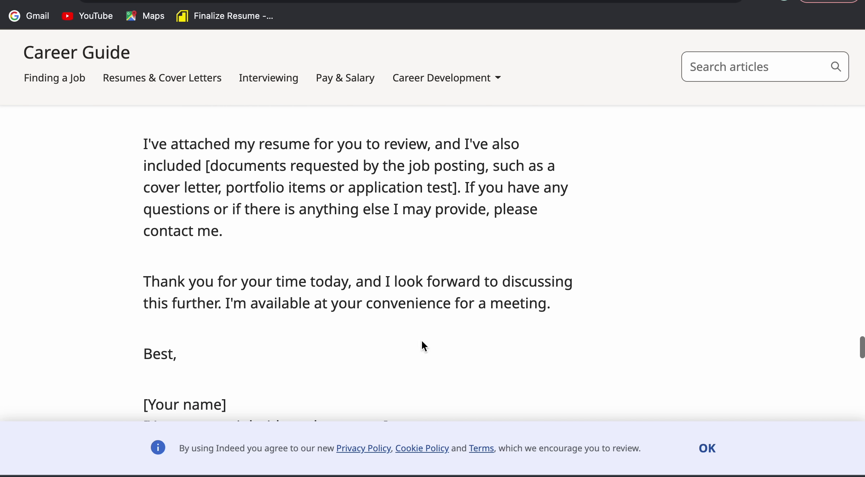
{"action": "scroll", "coordinate": [398, 326], "scroll_direction": "up", "scroll_amount": 1}
{"action": "scroll", "coordinate": [345, 298], "scroll_direction": "up", "scroll_amount": 4}
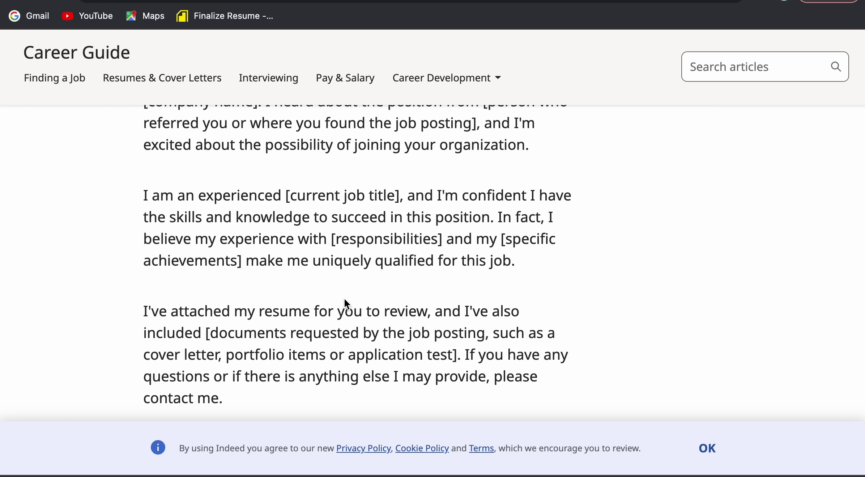
{"action": "scroll", "coordinate": [344, 300], "scroll_direction": "up", "scroll_amount": 4}
{"action": "scroll", "coordinate": [485, 427], "scroll_direction": "up", "scroll_amount": 1}
{"action": "key", "text": "ctrl+a"}
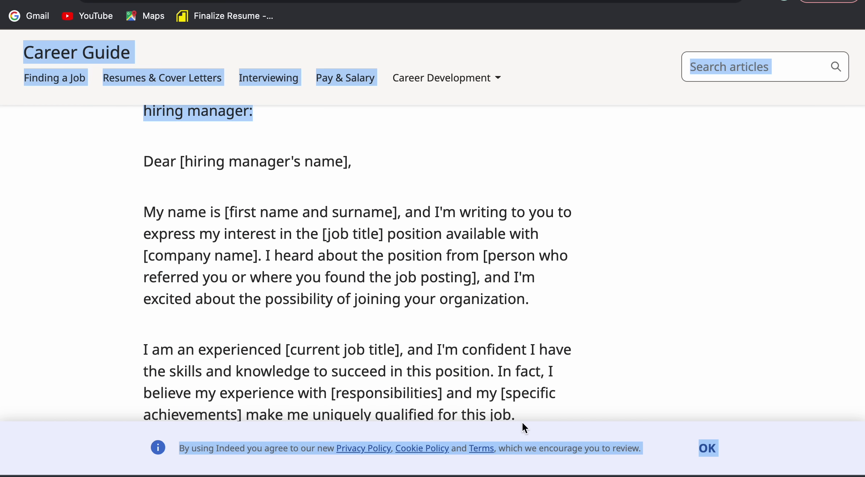
- Copy the Indeed template letter from 'Dear [hiring manager's name],' through 'Best,'
{"action": "mouse_move", "coordinate": [523, 408]}
{"action": "left_mouse_down"}
{"action": "mouse_move", "coordinate": [578, 319]}
{"action": "mouse_move", "coordinate": [525, 443]}
{"action": "mouse_move", "coordinate": [524, 396]}
{"action": "mouse_move", "coordinate": [527, 417]}
{"action": "left_mouse_up"}
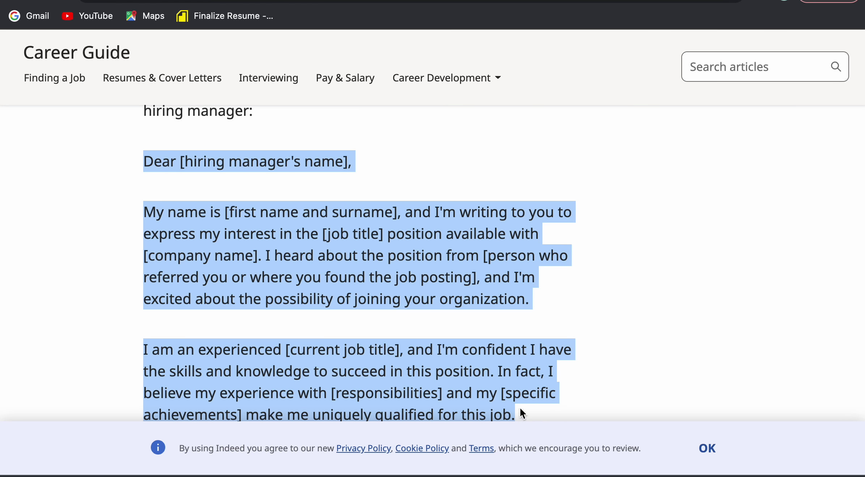
{"action": "scroll", "coordinate": [520, 411], "scroll_direction": "down", "scroll_amount": 3}
{"action": "scroll", "coordinate": [403, 272], "scroll_direction": "up", "scroll_amount": 2}
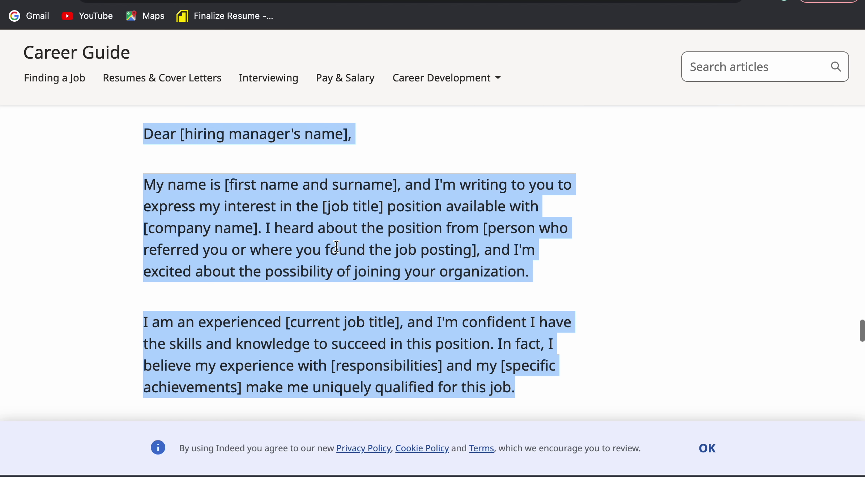
{"action": "left_click", "coordinate": [172, 163]}
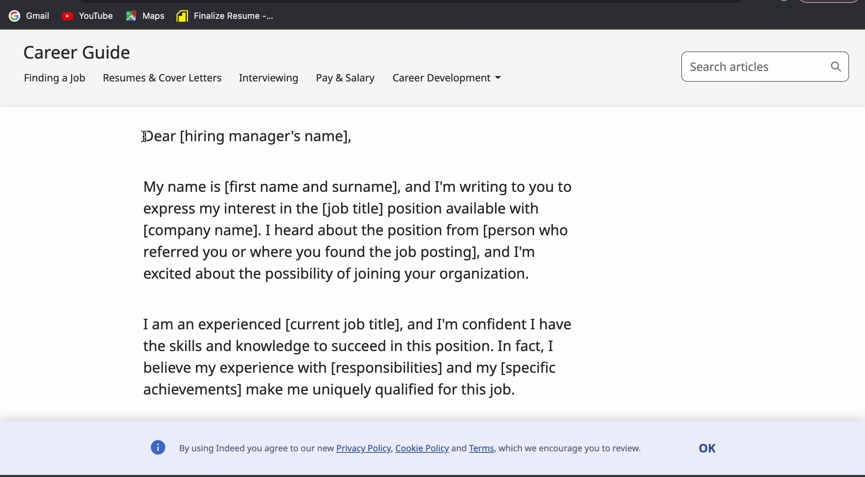
{"action": "left_click_drag", "start_coordinate": [144, 136], "coordinate": [449, 326]}
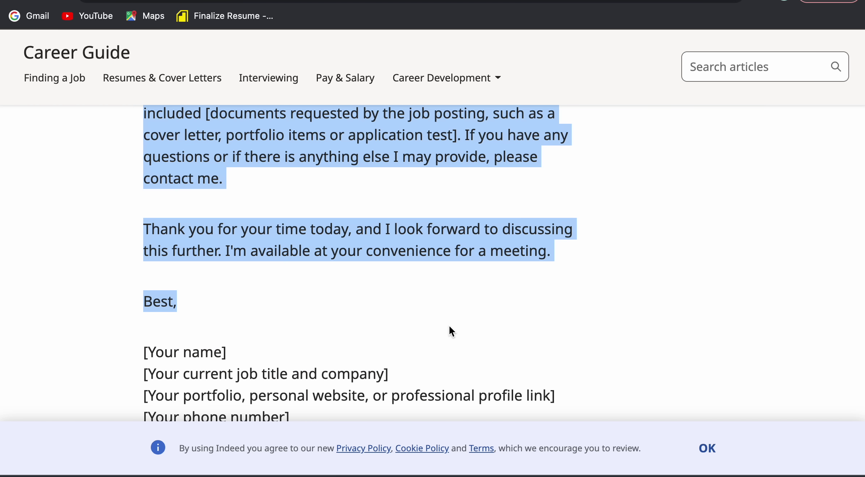
{"action": "right_click", "coordinate": [368, 240]}
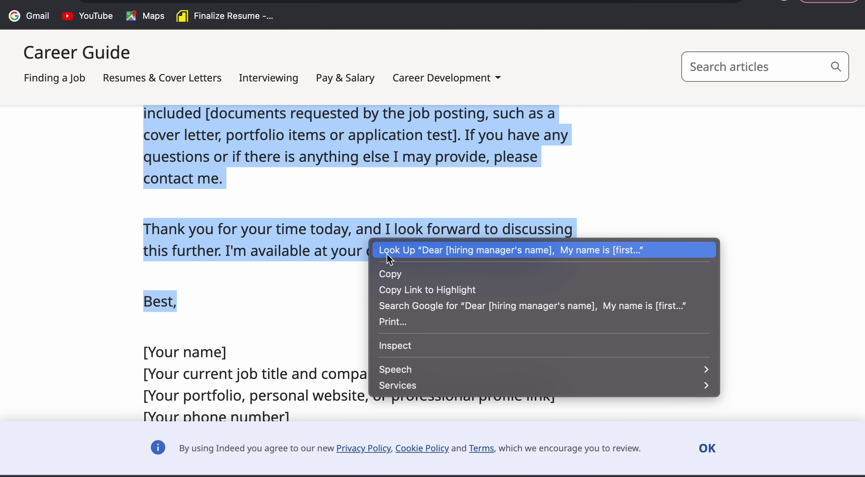
{"action": "left_click", "coordinate": [395, 274]}
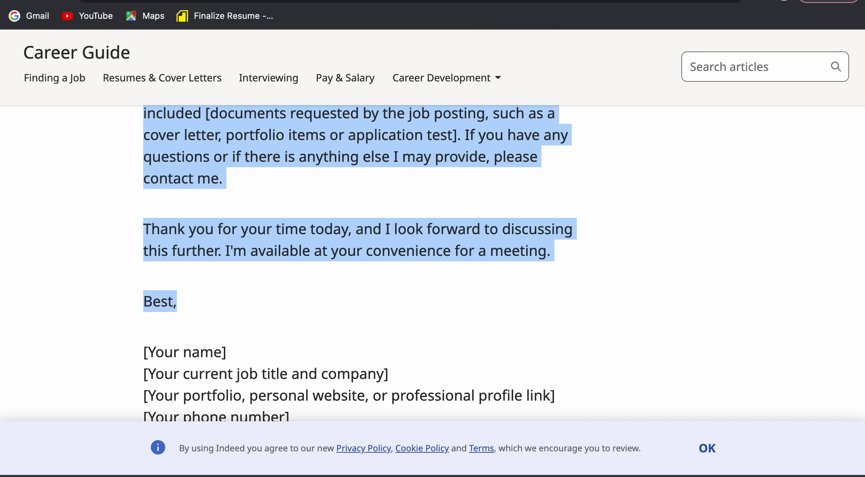
{"action": "key", "text": "ctrl+Tab"}
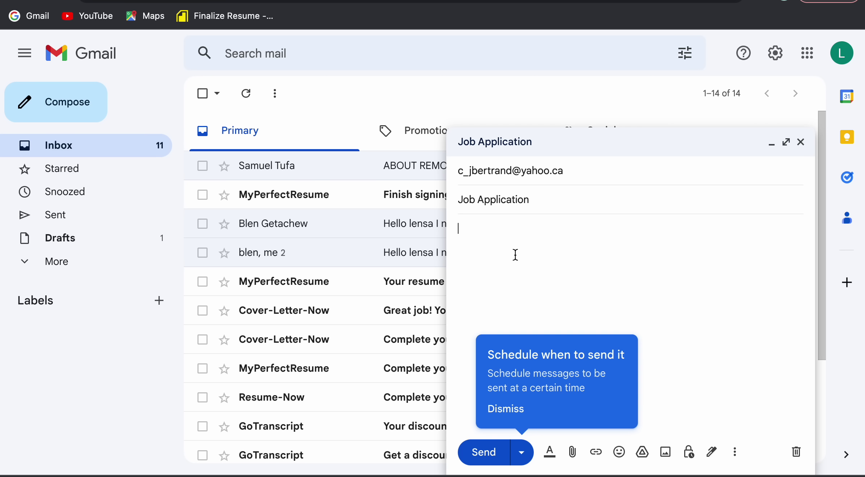
- Paste the cover letter template into the Job Application draft body and dismiss the tip
{"action": "key", "text": "ctrl+v"}
{"action": "scroll", "coordinate": [544, 238], "scroll_direction": "up", "scroll_amount": 10}
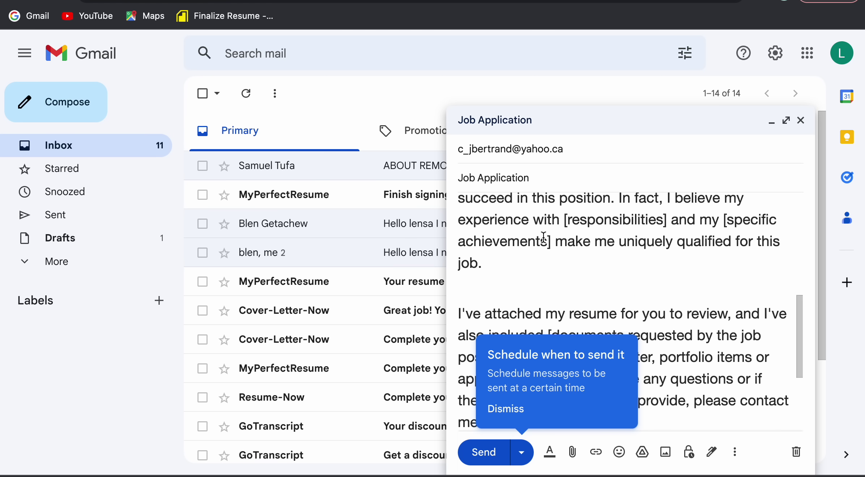
{"action": "scroll", "coordinate": [544, 237], "scroll_direction": "up", "scroll_amount": 1}
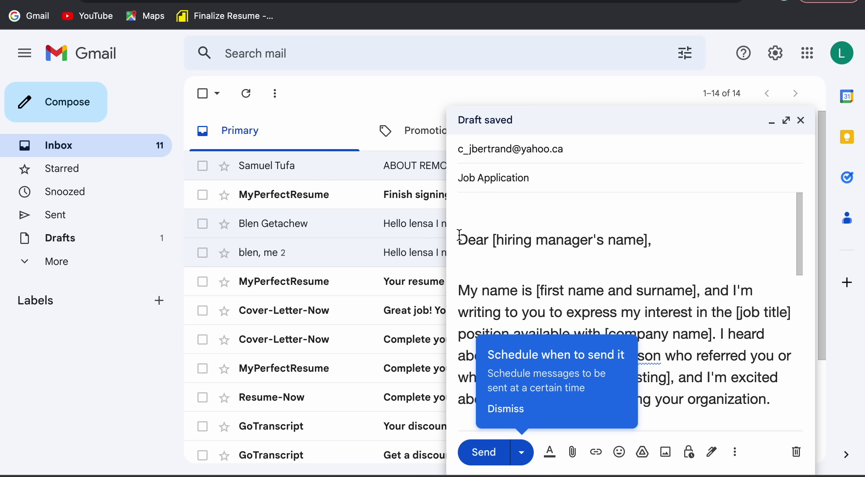
{"action": "left_click_drag", "start_coordinate": [460, 236], "coordinate": [706, 404]}
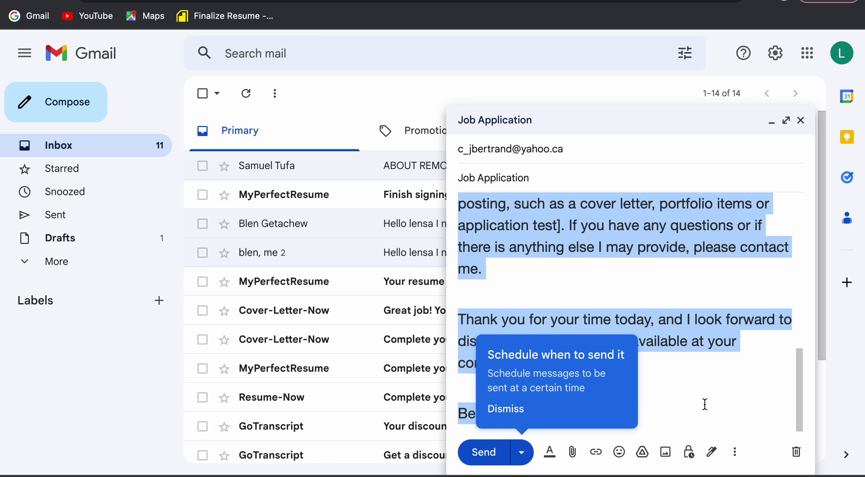
{"action": "left_click", "coordinate": [556, 455]}
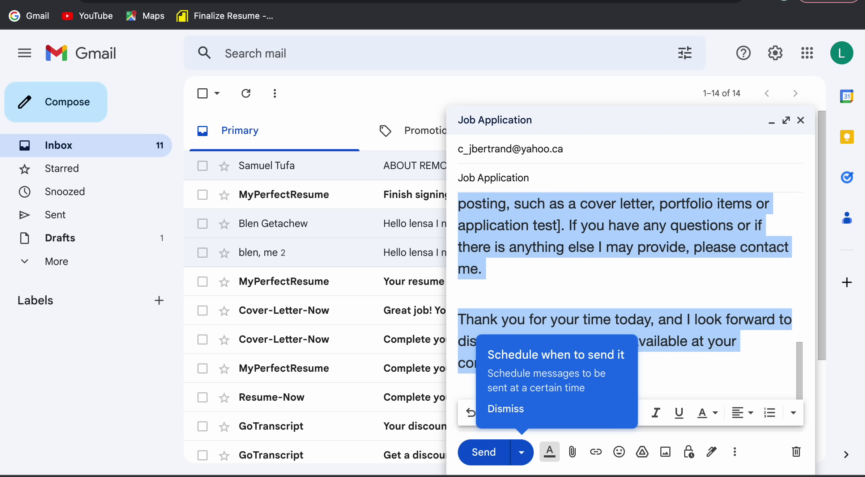
{"action": "left_click", "coordinate": [690, 359]}
{"action": "left_click", "coordinate": [507, 409]}
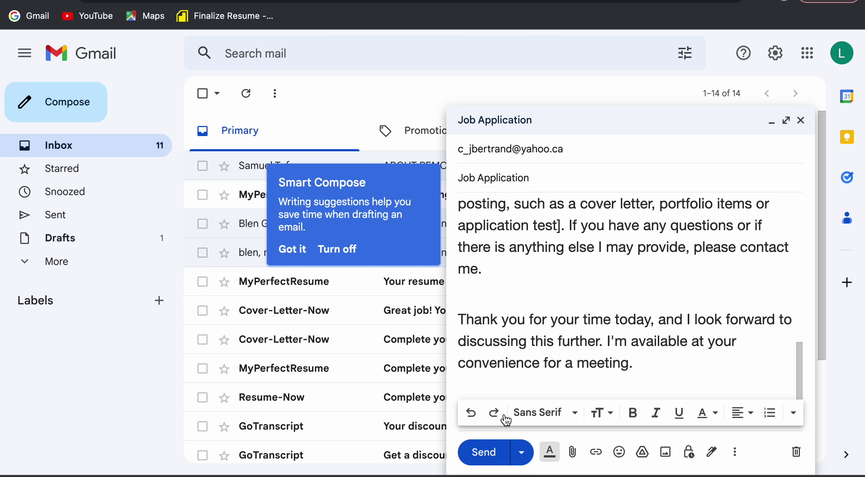
- Set the whole pasted cover letter to Normal text size
{"action": "scroll", "coordinate": [609, 288], "scroll_direction": "up", "scroll_amount": 2}
{"action": "scroll", "coordinate": [609, 287], "scroll_direction": "up", "scroll_amount": 10}
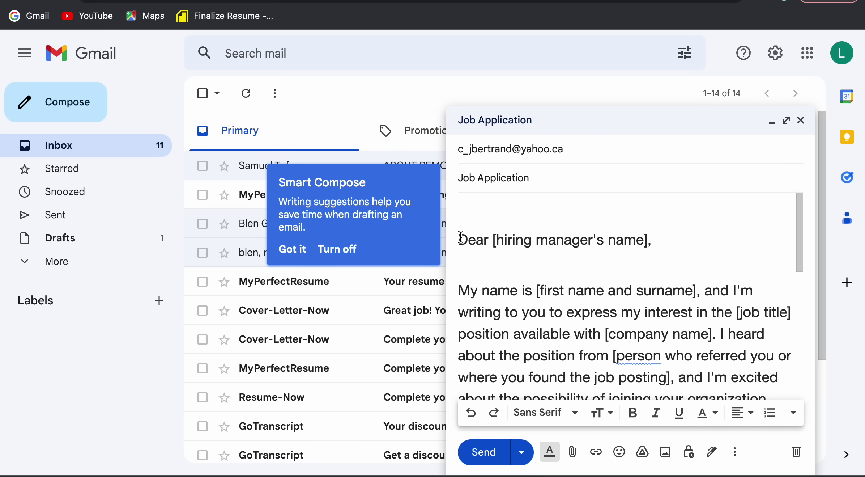
{"action": "left_click_drag", "start_coordinate": [459, 239], "coordinate": [643, 431]}
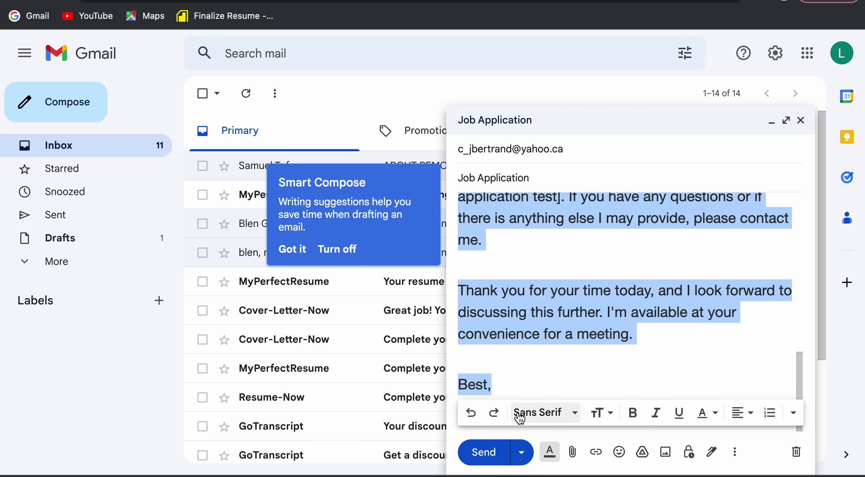
{"action": "left_click", "coordinate": [610, 424]}
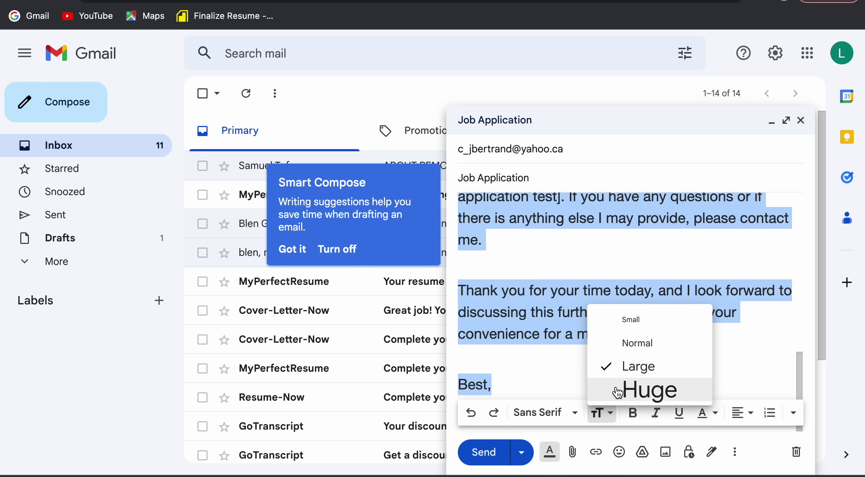
{"action": "left_click", "coordinate": [643, 350]}
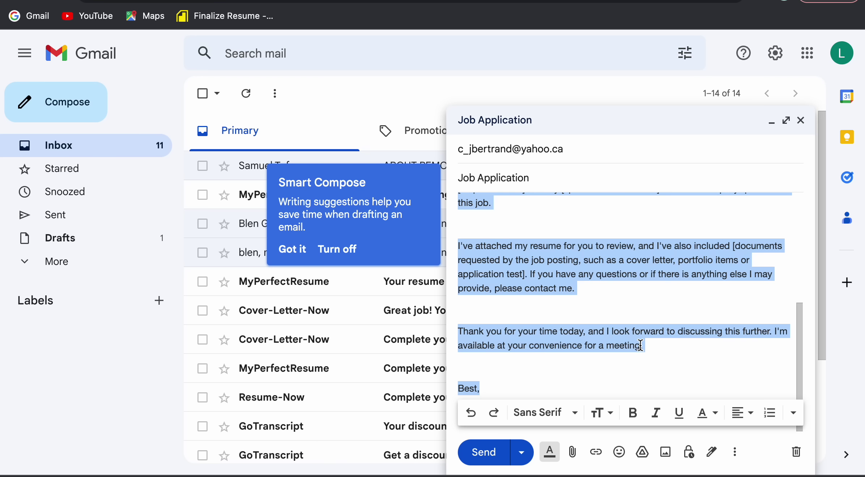
{"action": "left_click", "coordinate": [581, 365]}
{"action": "scroll", "coordinate": [579, 309], "scroll_direction": "up", "scroll_amount": 5}
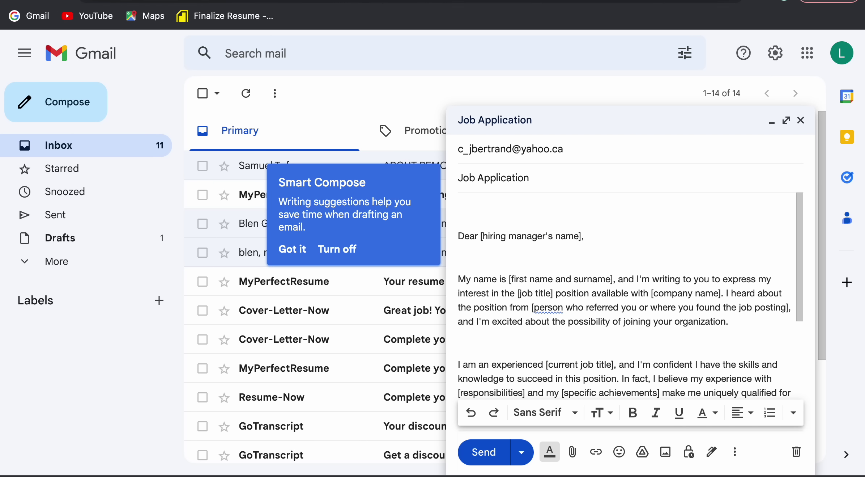
- Change the greeting placeholder to "Dear hiring manager,"
{"action": "key", "text": "ctrl+Tab"}
{"action": "left_click", "coordinate": [585, 238]}
{"action": "key", "text": "BackSpace"}
{"action": "key", "text": "BackSpace"}
{"action": "key", "text": "BackSpace"}
{"action": "key", "text": "BackSpace"}
{"action": "key", "text": "BackSpace"}
{"action": "key", "text": "BackSpace"}
{"action": "key", "text": "BackSpace"}
{"action": "key", "text": "BackSpace"}
{"action": "left_click", "coordinate": [485, 236]}
- Replace the name placeholder with the applicant's full name
{"action": "key", "text": "BackSpace"}
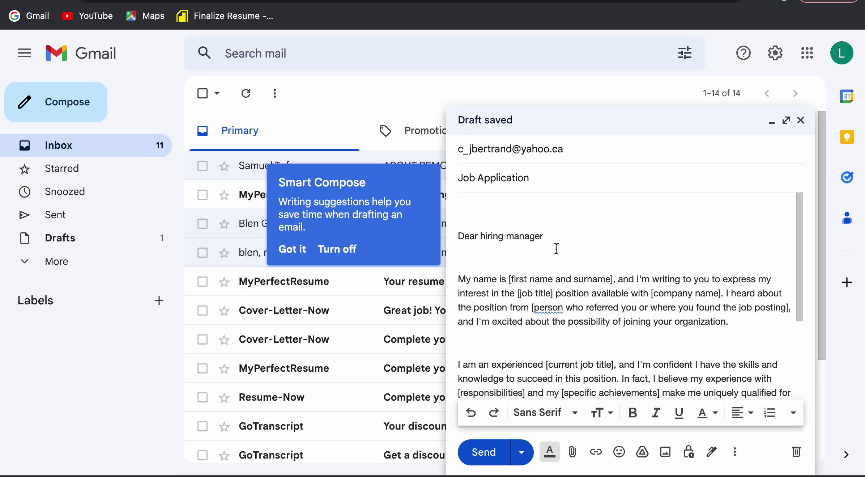
{"action": "left_click", "coordinate": [548, 235]}
{"action": "type", "text": ","}
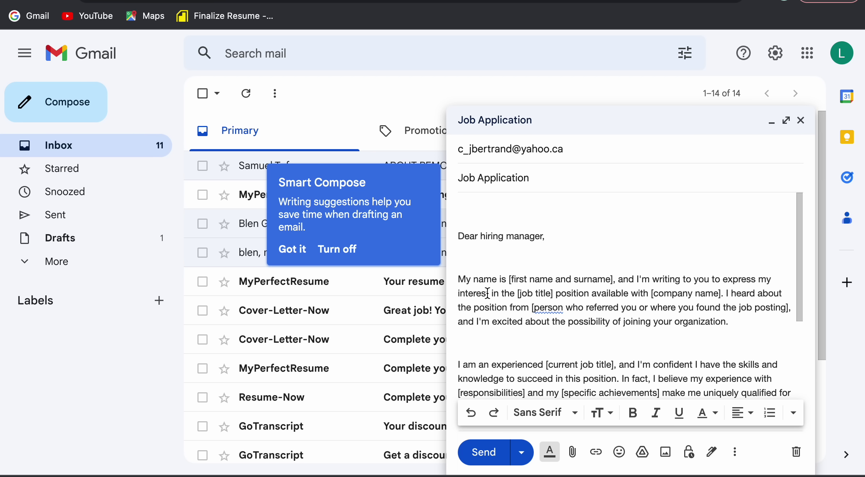
{"action": "left_click", "coordinate": [614, 279]}
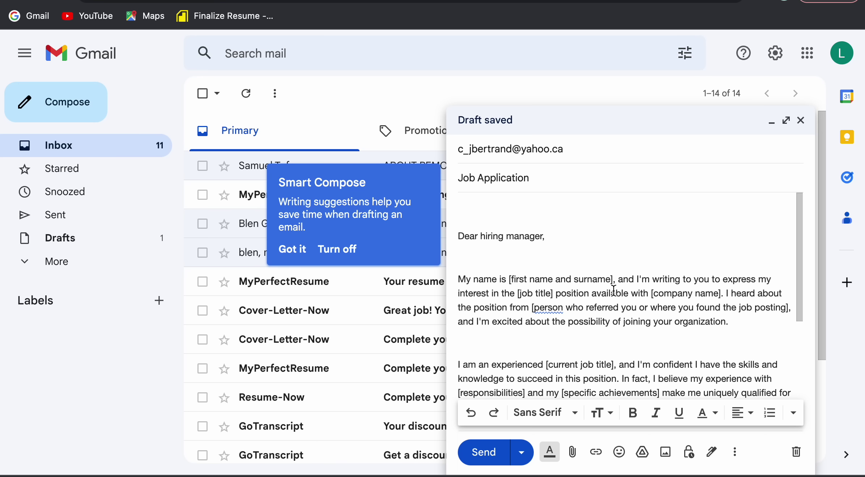
{"action": "key", "text": "BackSpace"}
{"action": "key", "text": "BackSpace"}
{"action": "key", "text": "BackSpace"}
{"action": "key", "text": "BackSpace"}
{"action": "key", "text": "BackSpace"}
{"action": "key", "text": "BackSpace"}
{"action": "key", "text": "BackSpace"}
{"action": "key", "text": "BackSpace"}
{"action": "key", "text": "BackSpace"}
{"action": "key", "text": "BackSpace"}
{"action": "key", "text": "BackSpace"}
{"action": "key", "text": "BackSpace"}
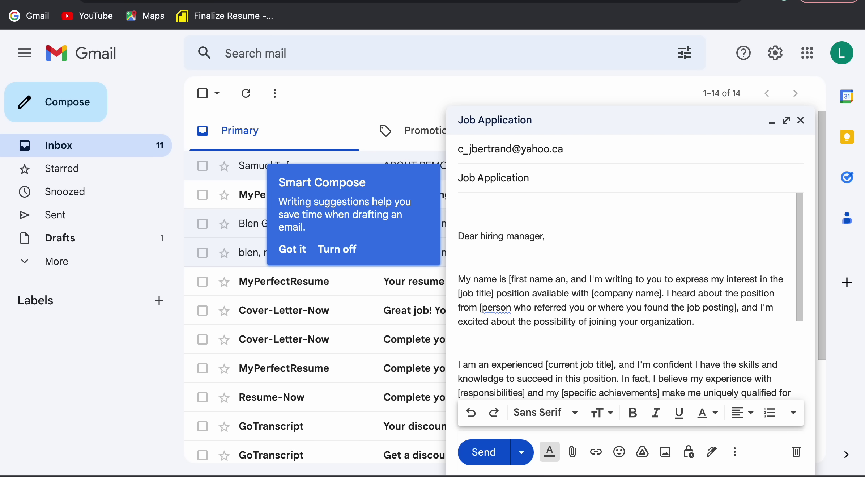
{"action": "key", "text": "BackSpace"}
{"action": "key", "text": "BackSpace"}
{"action": "key", "text": "BackSpace"}
{"action": "key", "text": "BackSpace"}
{"action": "key", "text": "BackSpace"}
{"action": "key", "text": "BackSpace"}
{"action": "key", "text": "BackSpace"}
{"action": "key", "text": "BackSpace"}
{"action": "key", "text": "BackSpace"}
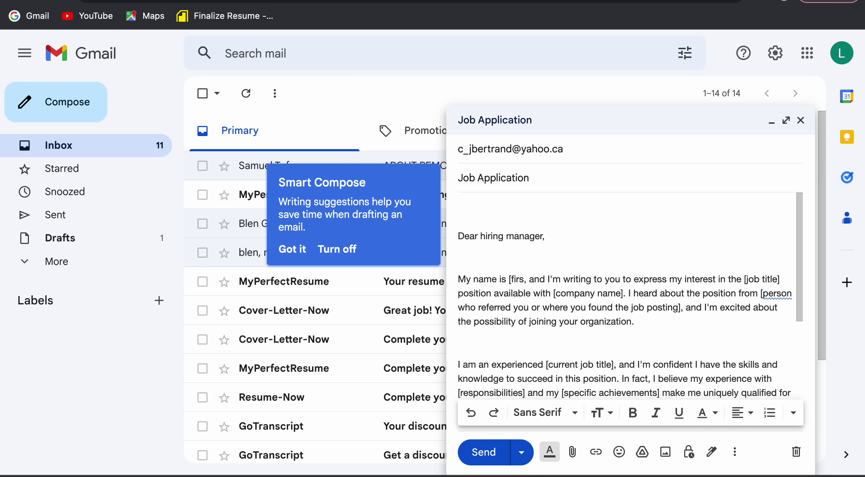
{"action": "key", "text": "BackSpace"}
{"action": "key", "text": "BackSpace"}
{"action": "key", "text": "BackSpace"}
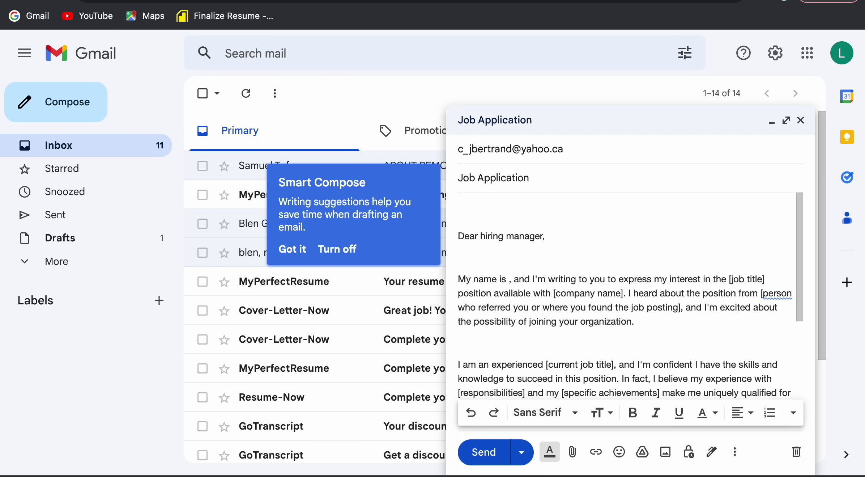
{"action": "type", "text": "Sosin"}
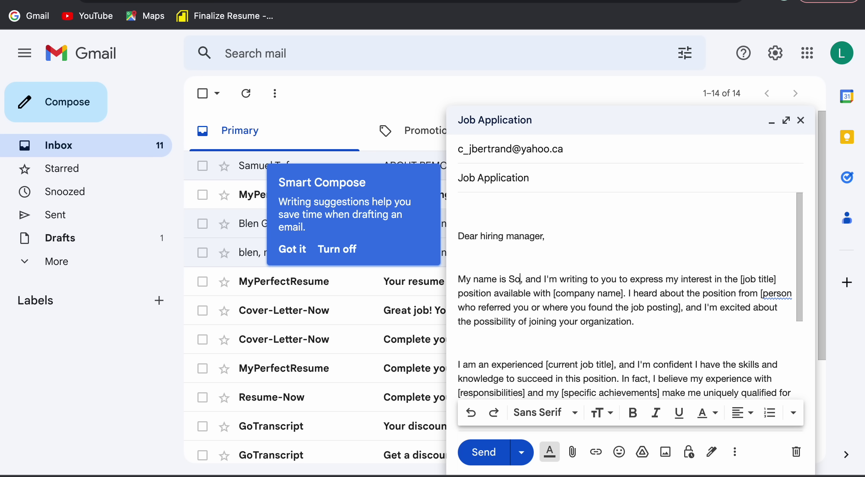
{"action": "type", "text": "a"}
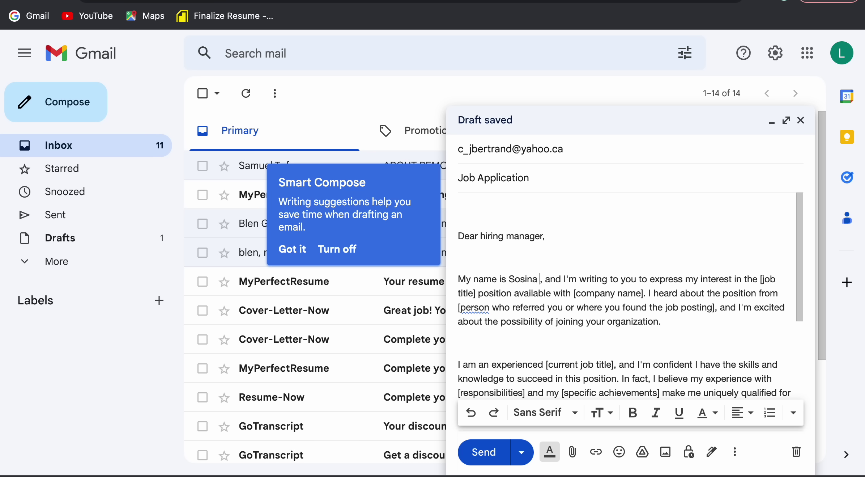
{"action": "type", "text": " and"}
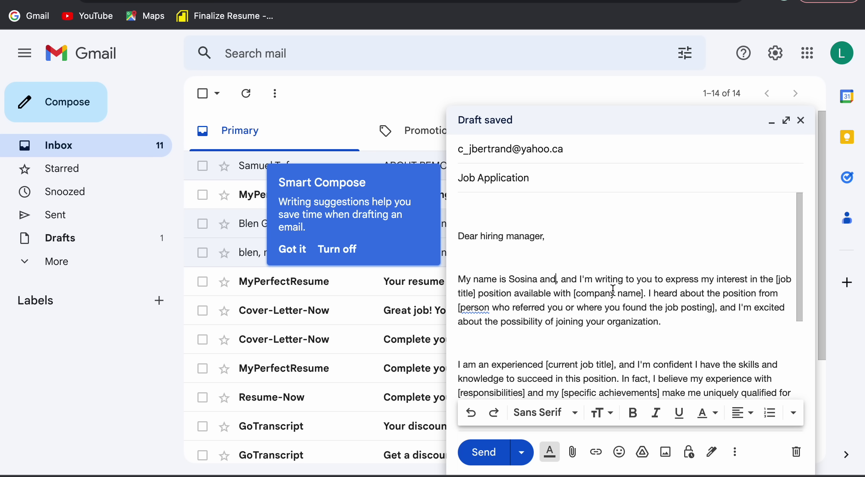
{"action": "key", "text": "BackSpace"}
{"action": "key", "text": "BackSpace"}
{"action": "key", "text": "BackSpace"}
{"action": "key", "text": "BackSpace"}
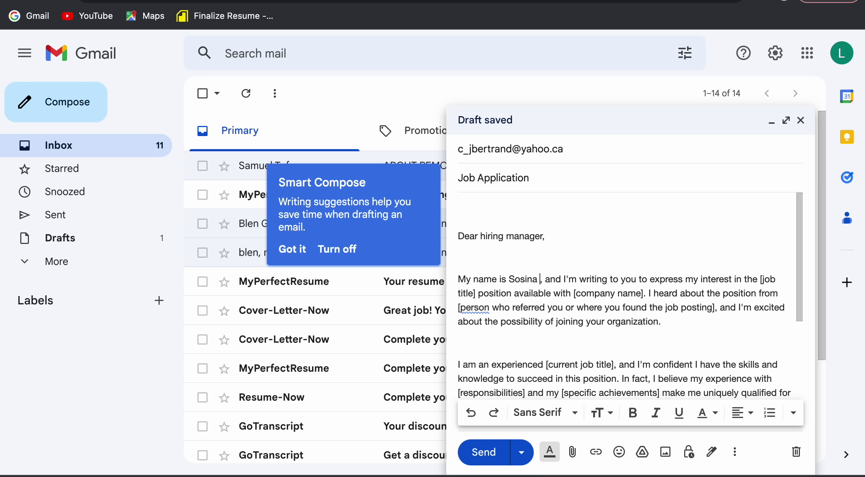
{"action": "type", "text": "Lensa"}
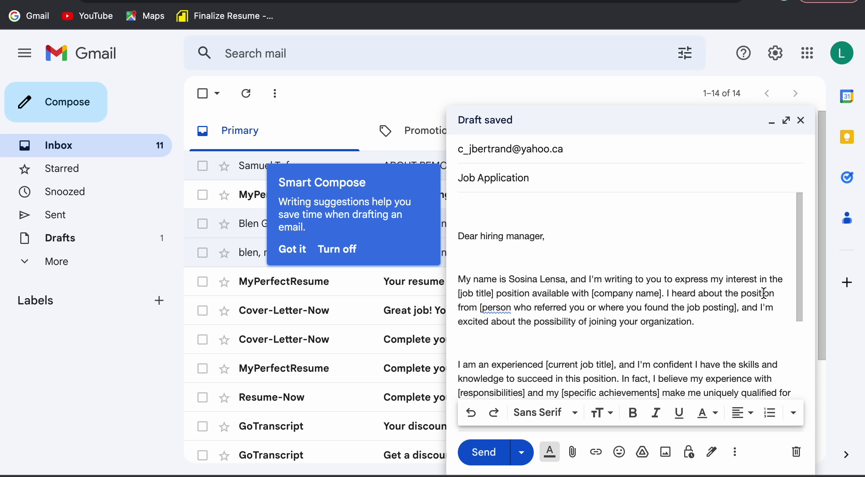
- Replace the job title placeholder with Babysitting, correcting its spelling
{"action": "left_click", "coordinate": [496, 294]}
{"action": "key", "text": "BackSpace"}
{"action": "key", "text": "BackSpace"}
{"action": "key", "text": "BackSpace"}
{"action": "key", "text": "BackSpace"}
{"action": "key", "text": "BackSpace"}
{"action": "key", "text": "BackSpace"}
{"action": "key", "text": "BackSpace"}
{"action": "key", "text": "BackSpace"}
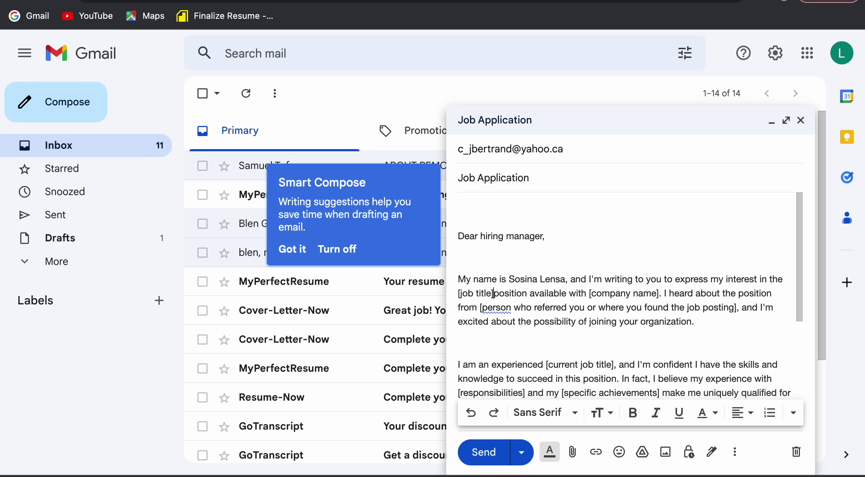
{"action": "key", "text": "BackSpace"}
{"action": "key", "text": "BackSpace"}
{"action": "key", "text": "BackSpace"}
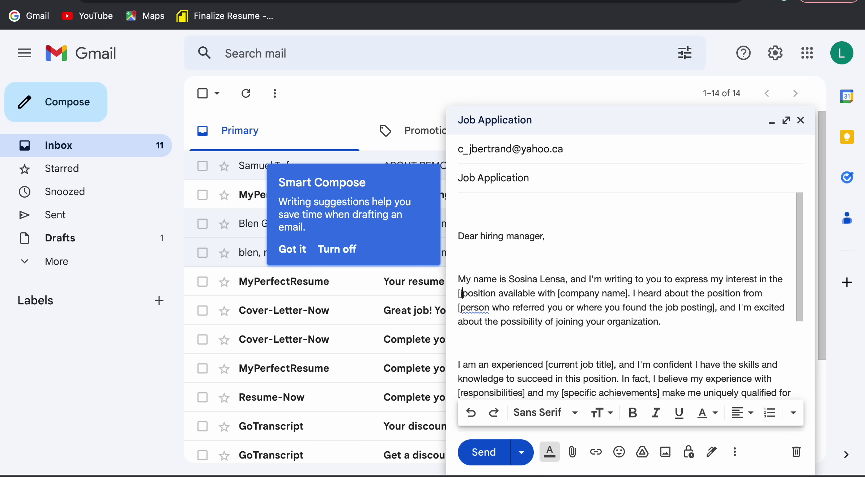
{"action": "key", "text": "BackSpace"}
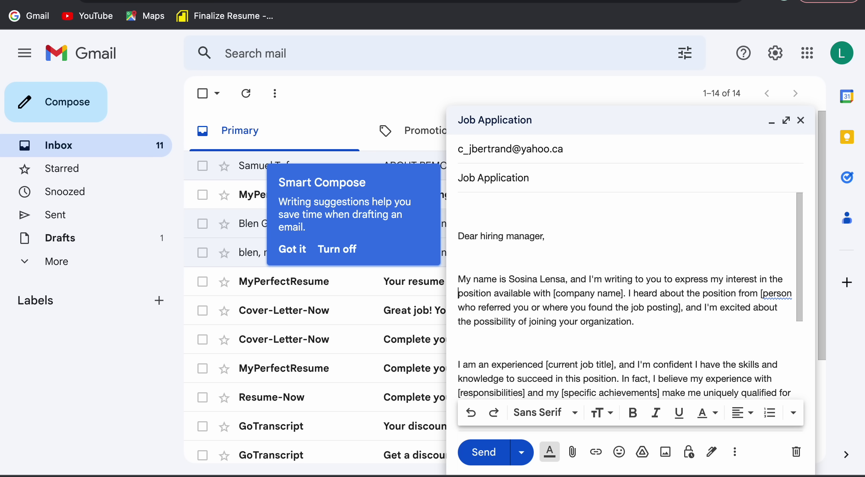
{"action": "type", "text": "B"}
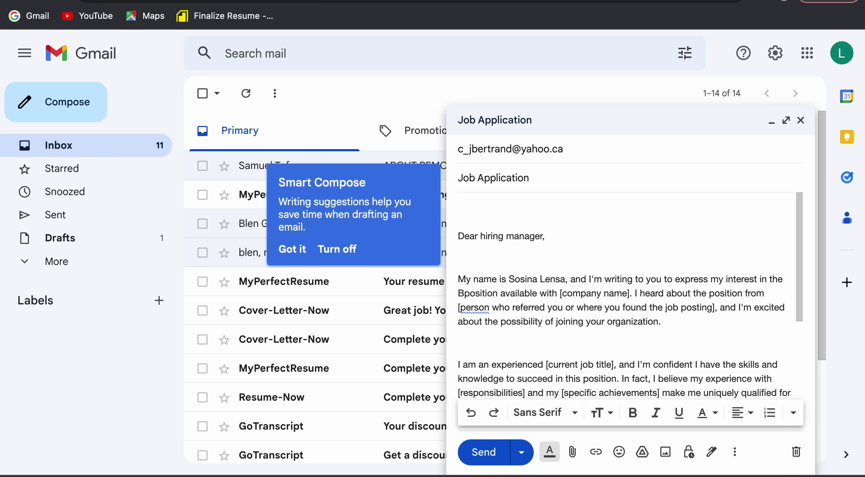
{"action": "type", "text": "abbys"}
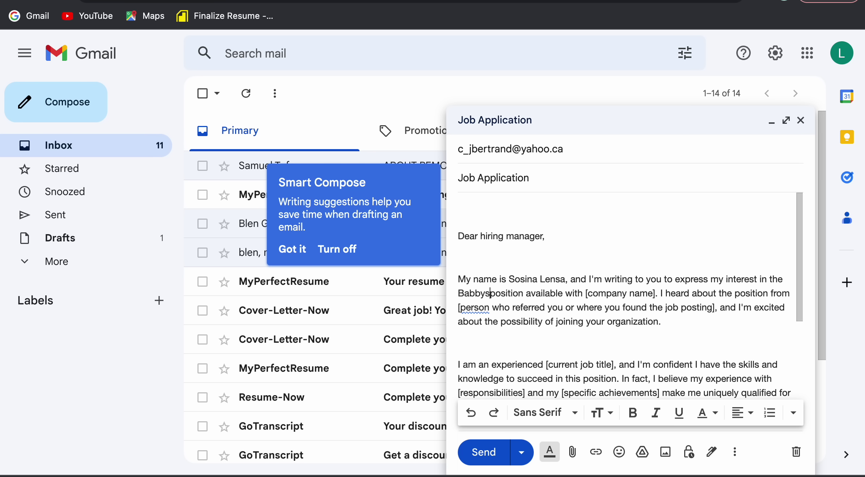
{"action": "type", "text": "itting"}
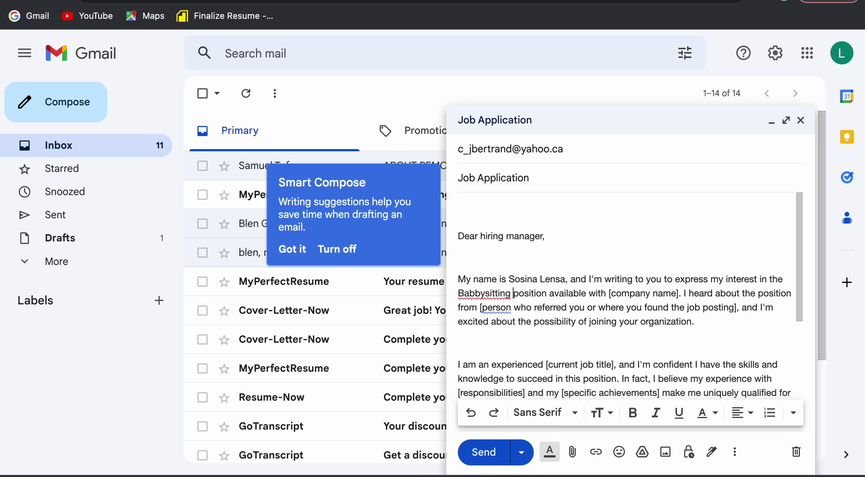
{"action": "left_click", "coordinate": [480, 295]}
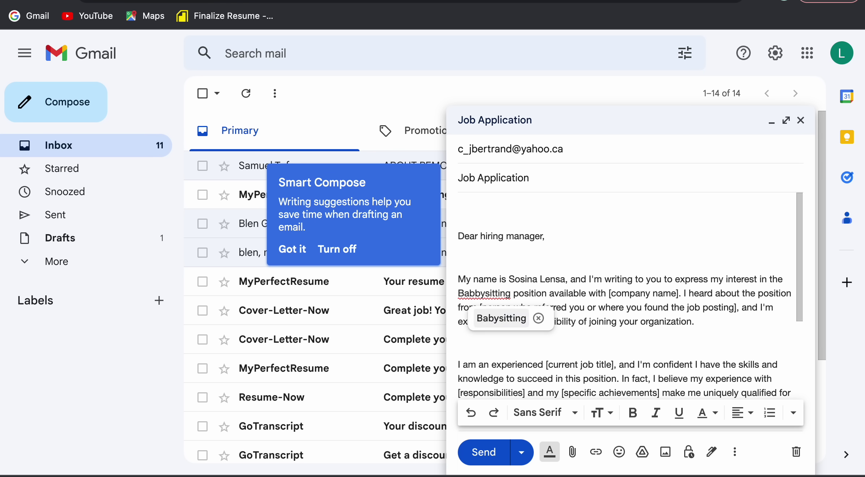
{"action": "left_click", "coordinate": [501, 318]}
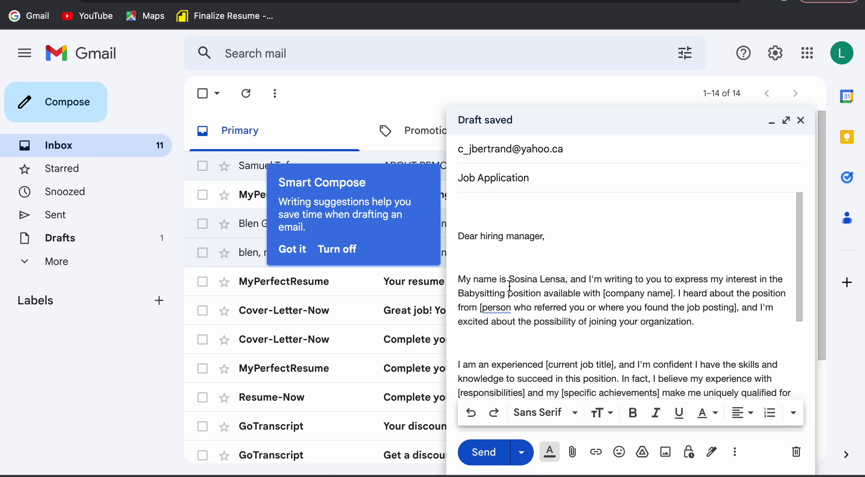
{"action": "left_click", "coordinate": [448, 4]}
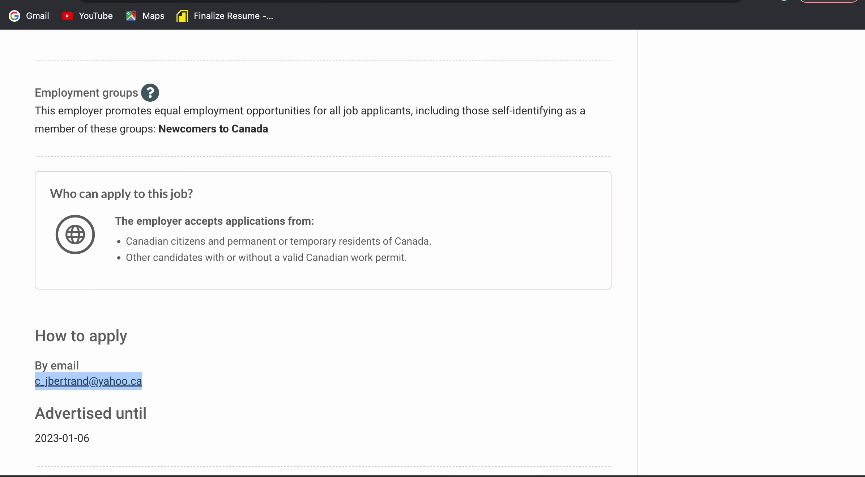
{"action": "scroll", "coordinate": [310, 197], "scroll_direction": "up", "scroll_amount": 15}
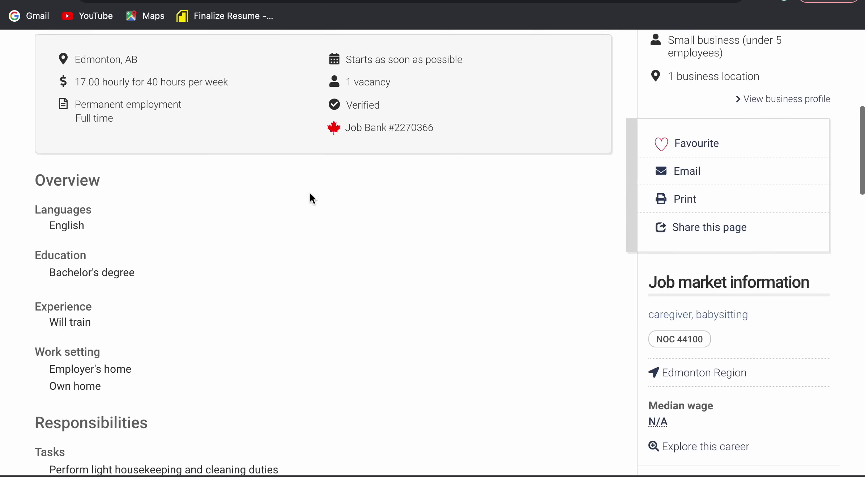
{"action": "scroll", "coordinate": [310, 194], "scroll_direction": "up", "scroll_amount": 8}
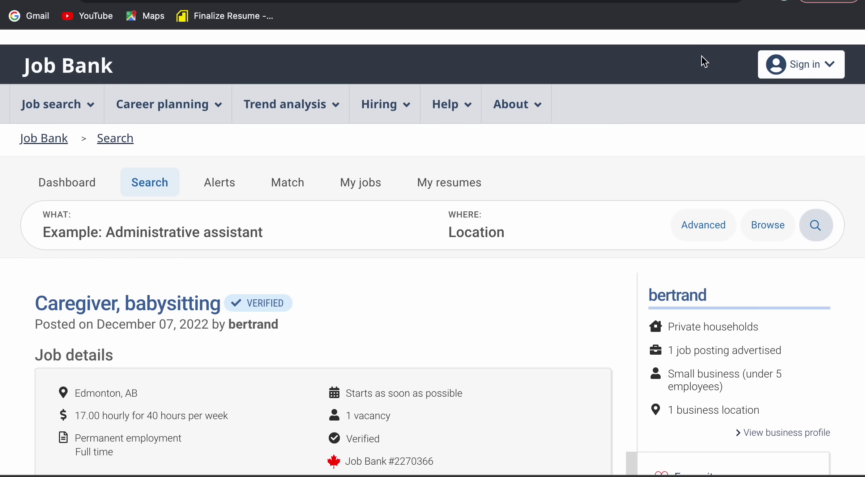
{"action": "key", "text": "ctrl+Tab"}
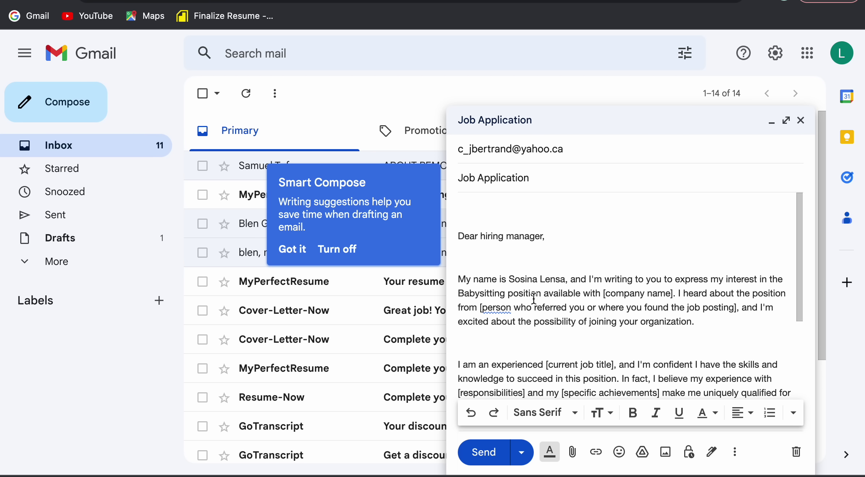
{"action": "left_click", "coordinate": [434, 2]}
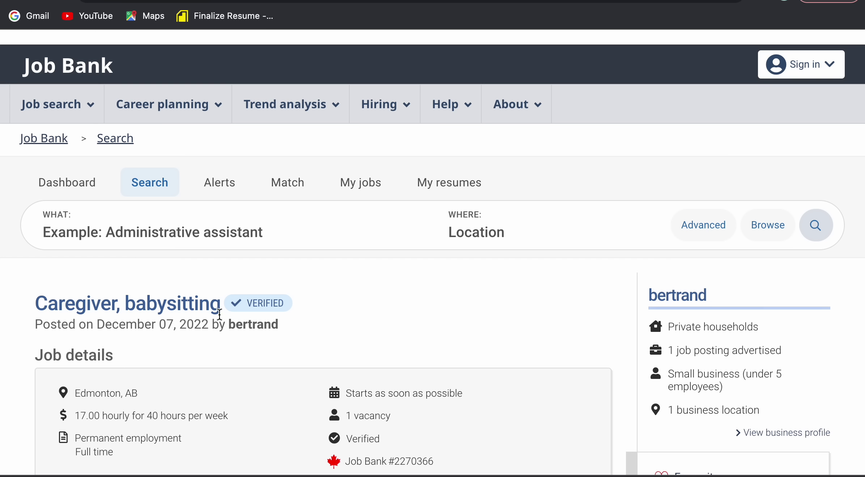
- Select and copy the employer's name on the Caregiver, babysitting posting
{"action": "scroll", "coordinate": [240, 340], "scroll_direction": "down", "scroll_amount": 3}
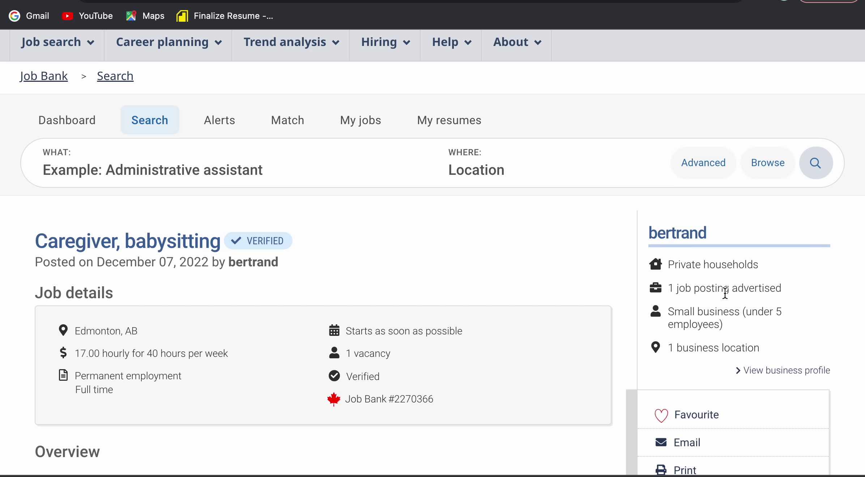
{"action": "left_click_drag", "start_coordinate": [708, 233], "coordinate": [651, 236]}
{"action": "key", "text": "ctrl+c"}
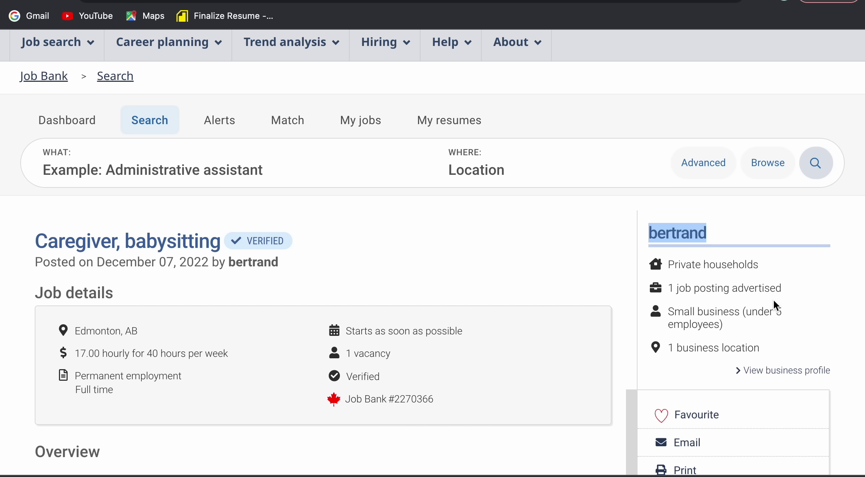
{"action": "left_click_drag", "start_coordinate": [745, 315], "coordinate": [669, 314]}
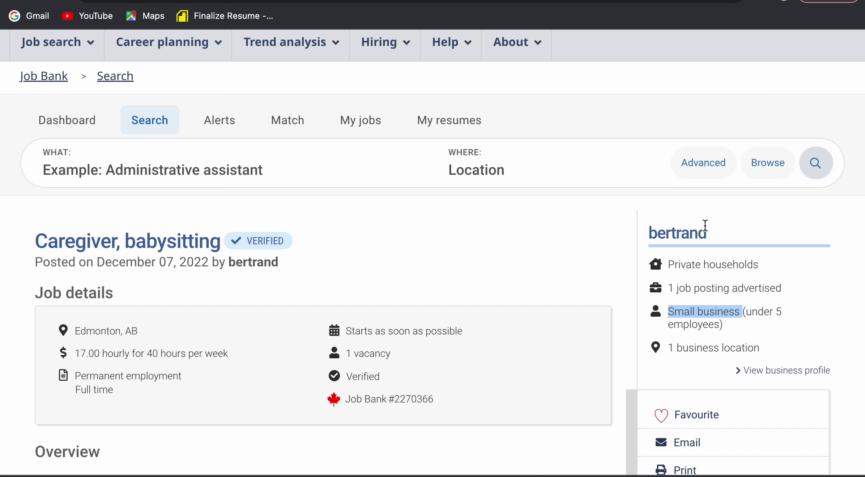
{"action": "left_click_drag", "start_coordinate": [709, 233], "coordinate": [652, 232]}
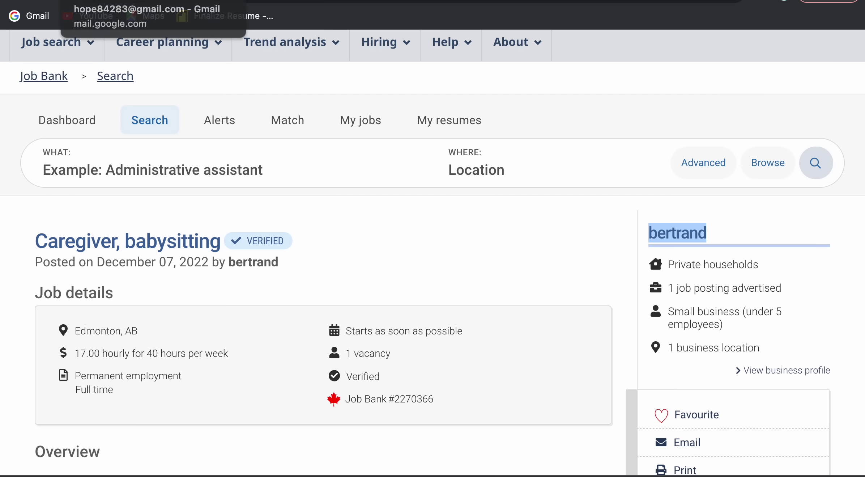
{"action": "left_click", "coordinate": [145, 1]}
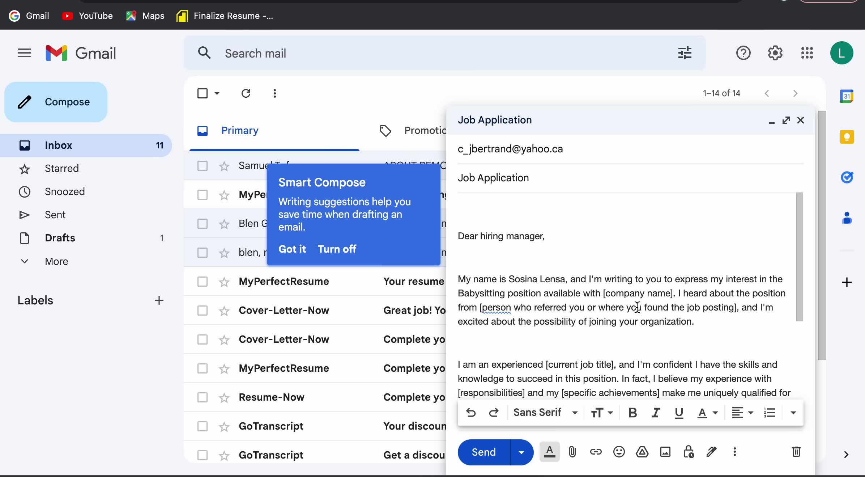
- Replace the [company name] placeholder with the employer's name
{"action": "left_click_drag", "start_coordinate": [674, 295], "coordinate": [606, 294]}
{"action": "key", "text": "ctrl+v"}
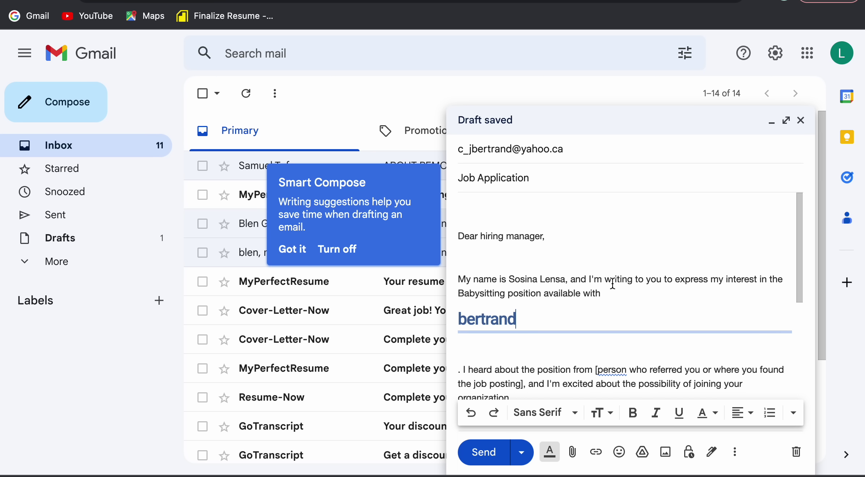
{"action": "key", "text": "BackSpace"}
{"action": "key", "text": "BackSpace"}
{"action": "key", "text": "BackSpace"}
{"action": "key", "text": "BackSpace"}
{"action": "key", "text": "BackSpace"}
{"action": "key", "text": "BackSpace"}
{"action": "key", "text": "BackSpace"}
{"action": "key", "text": "BackSpace"}
{"action": "key", "text": "BackSpace"}
{"action": "key", "text": "BackSpace"}
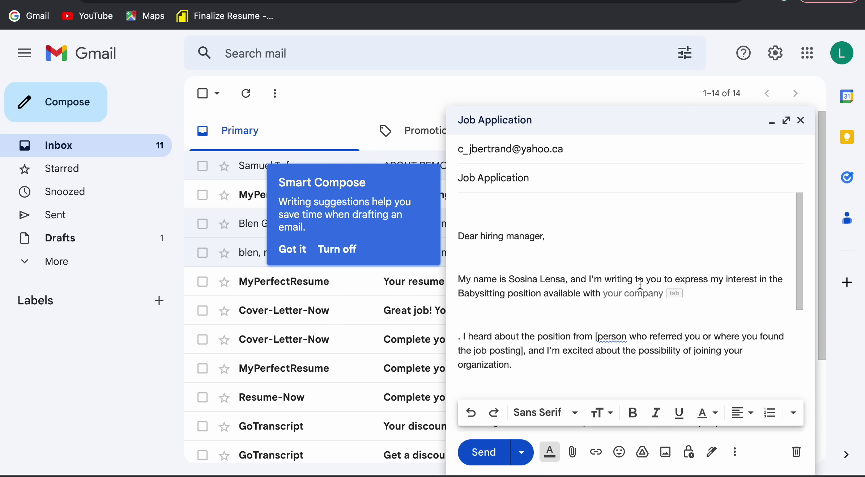
{"action": "left_click", "coordinate": [671, 291]}
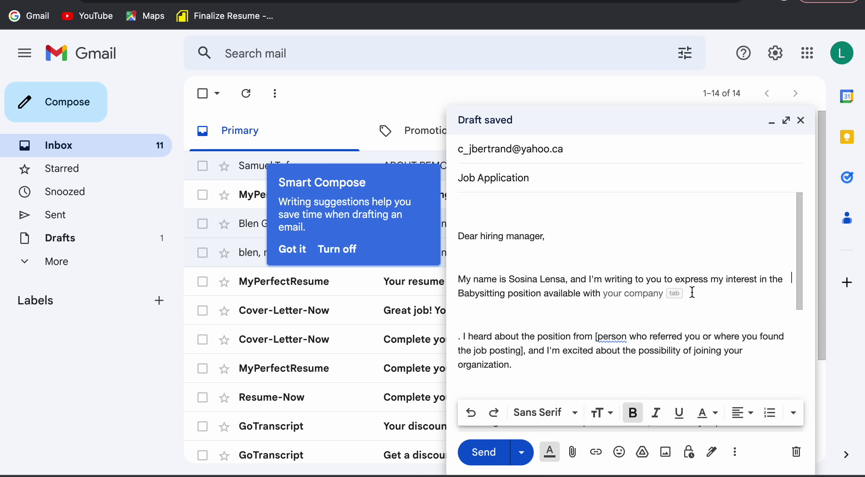
{"action": "left_click", "coordinate": [673, 293]}
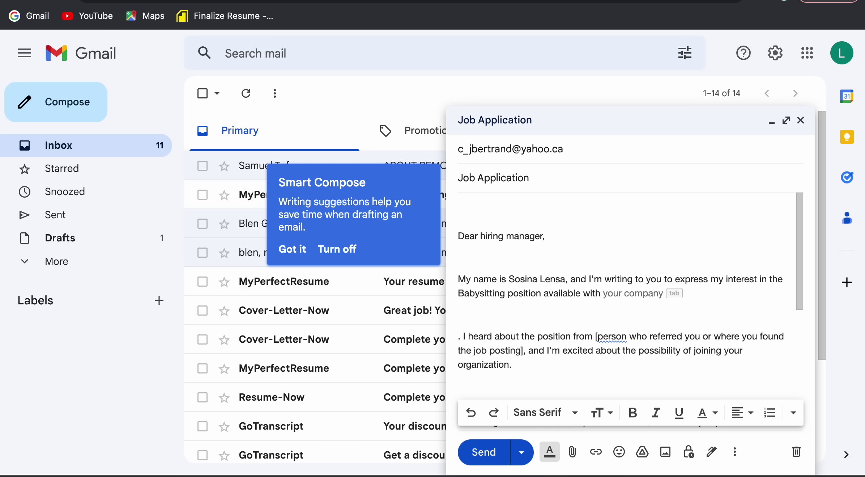
{"action": "type", "text": "B"}
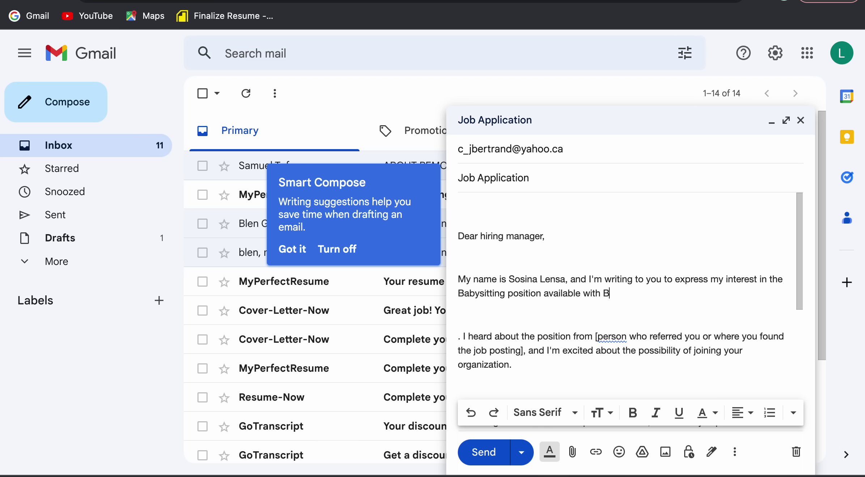
{"action": "type", "text": "ertrand"}
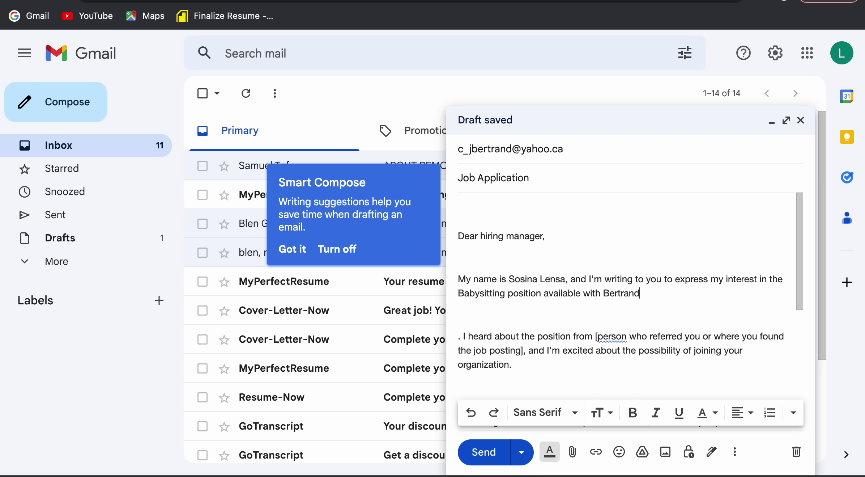
{"action": "key", "text": "ctrl+Tab"}
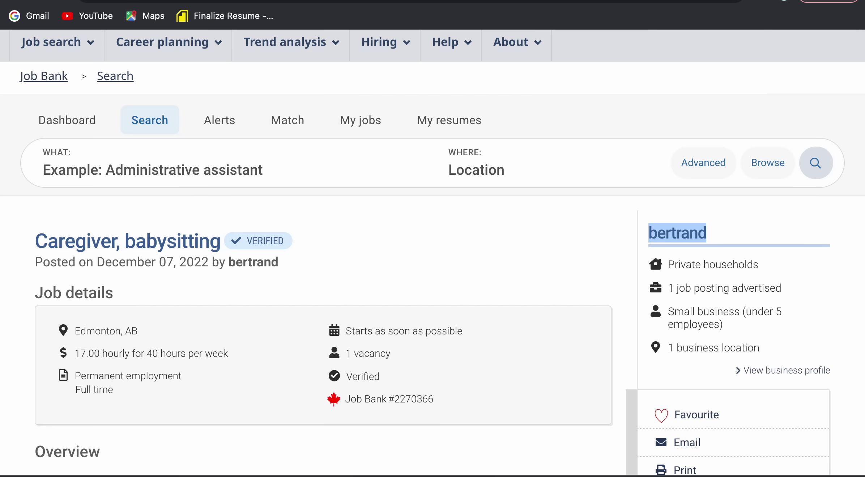
{"action": "key", "text": "ctrl+shift+Tab"}
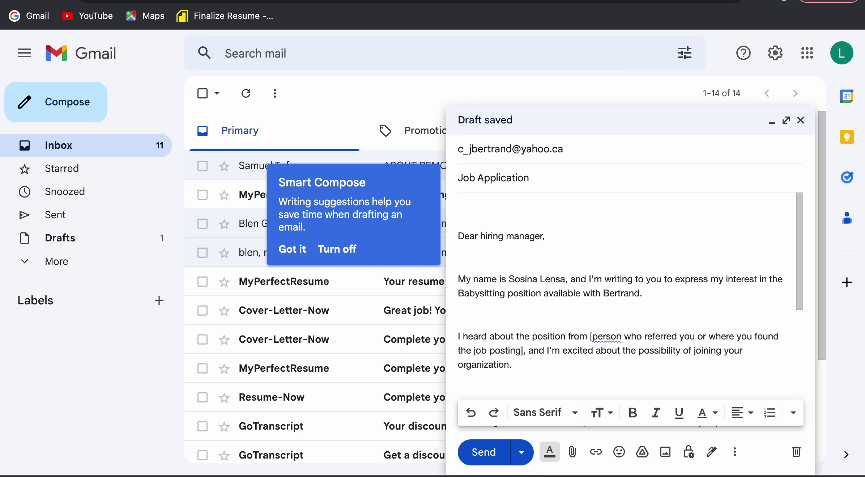
- Join the "I heard about the position" sentence onto the opening paragraph
{"action": "key", "text": "BackSpace"}
{"action": "key", "text": "BackSpace"}
{"action": "key", "text": "Return"}
{"action": "key", "text": "Return"}
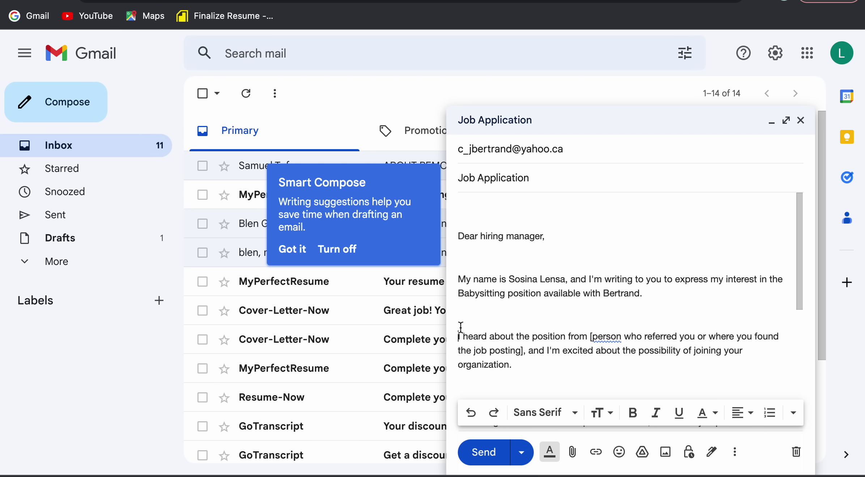
{"action": "key", "text": "BackSpace"}
{"action": "key", "text": "BackSpace"}
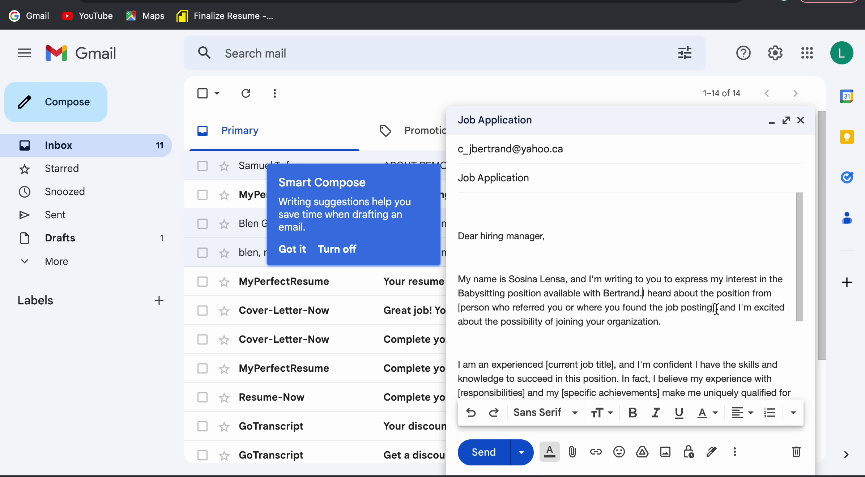
- Replace the referral placeholder with "from the jobbank website", fixing its spelling
{"action": "left_click_drag", "start_coordinate": [716, 311], "coordinate": [459, 310]}
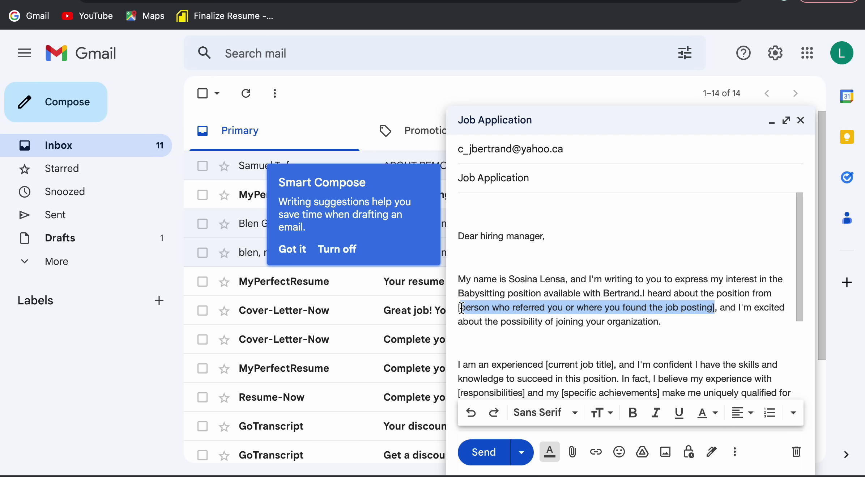
{"action": "type", "text": "[job"}
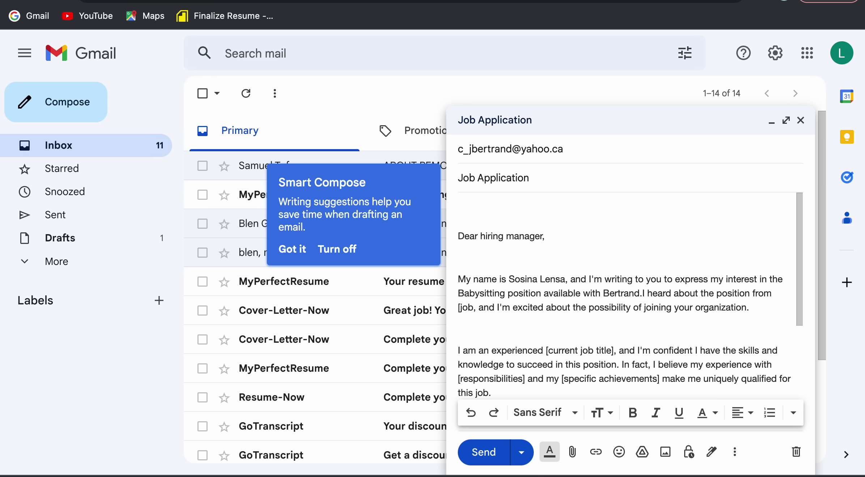
{"action": "type", "text": "bank"}
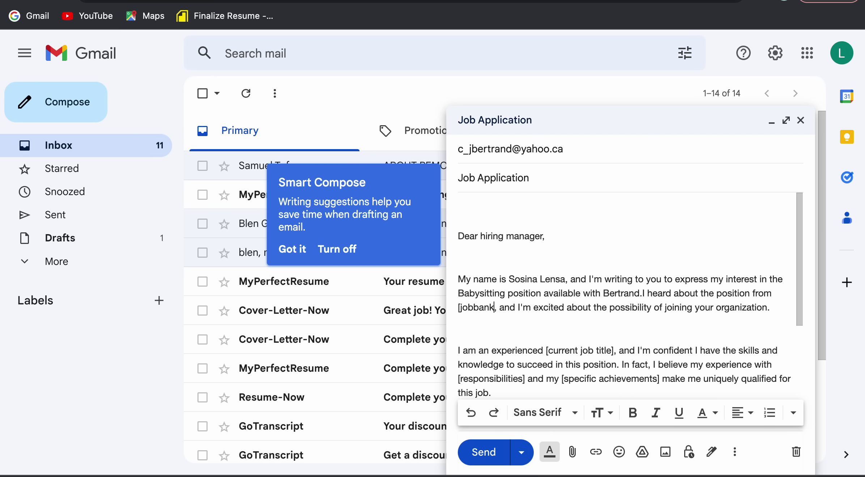
{"action": "type", "text": " webiste"}
{"action": "left_click", "coordinate": [515, 307]}
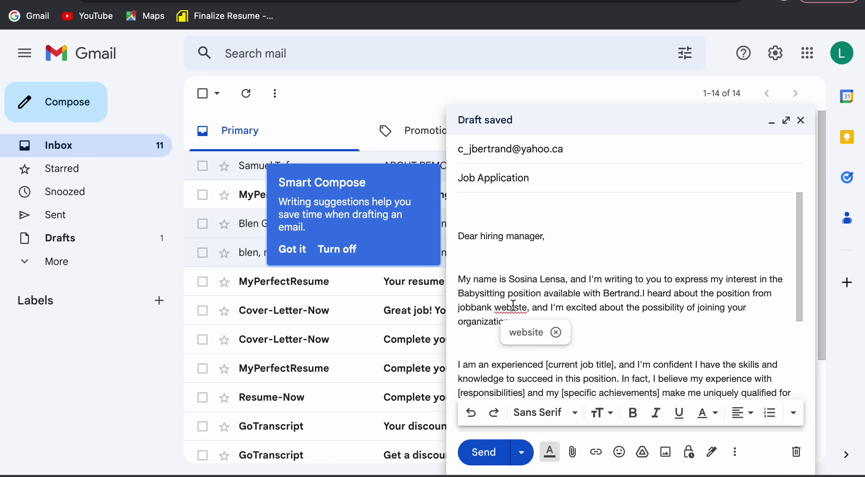
{"action": "left_click", "coordinate": [526, 333]}
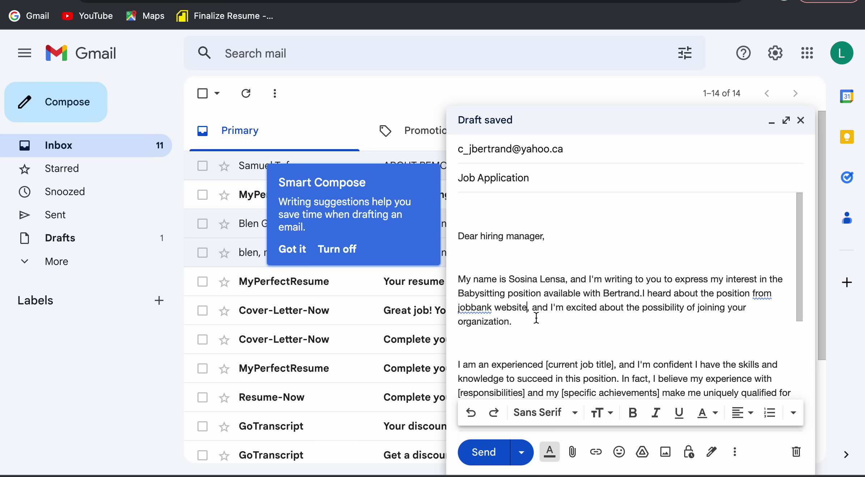
{"action": "left_click", "coordinate": [486, 311]}
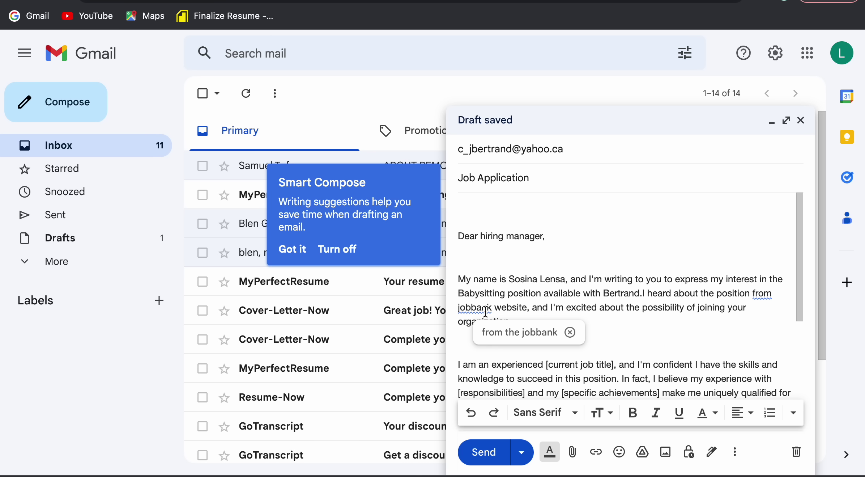
{"action": "left_click", "coordinate": [504, 336]}
- Keep the paragraph break after "organization." before the experience paragraph
{"action": "left_click", "coordinate": [459, 365]}
{"action": "key", "text": "BackSpace"}
{"action": "key", "text": "BackSpace"}
{"action": "key", "text": "BackSpace"}
{"action": "key", "text": "Return"}
{"action": "key", "text": "Return"}
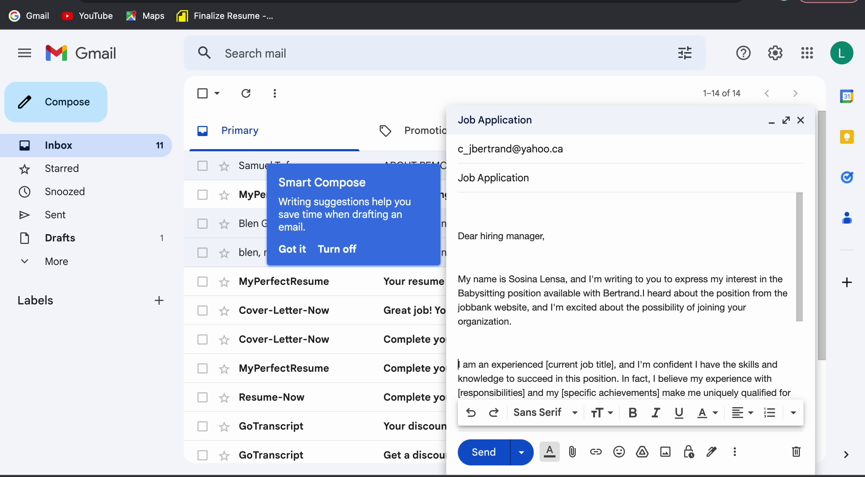
- Merge the experience sentence upward and set the current job title to Registered Nurse
{"action": "key", "text": "BackSpace"}
{"action": "key", "text": "BackSpace"}
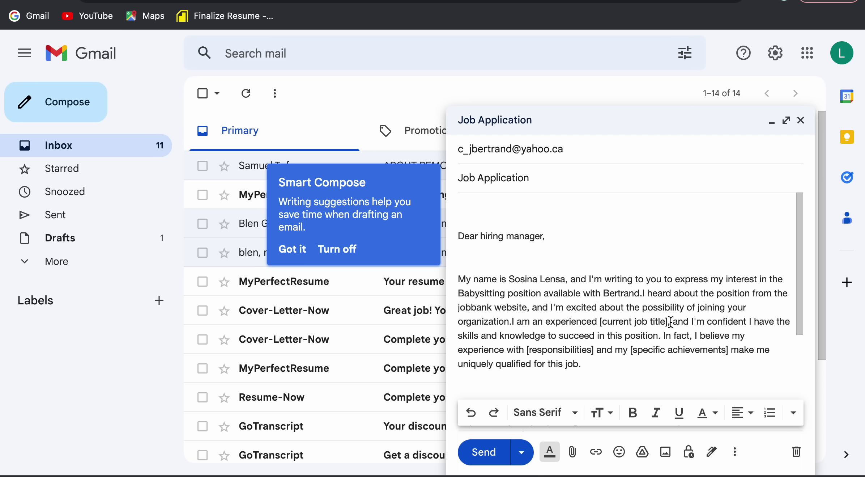
{"action": "left_click_drag", "start_coordinate": [669, 322], "coordinate": [602, 321]}
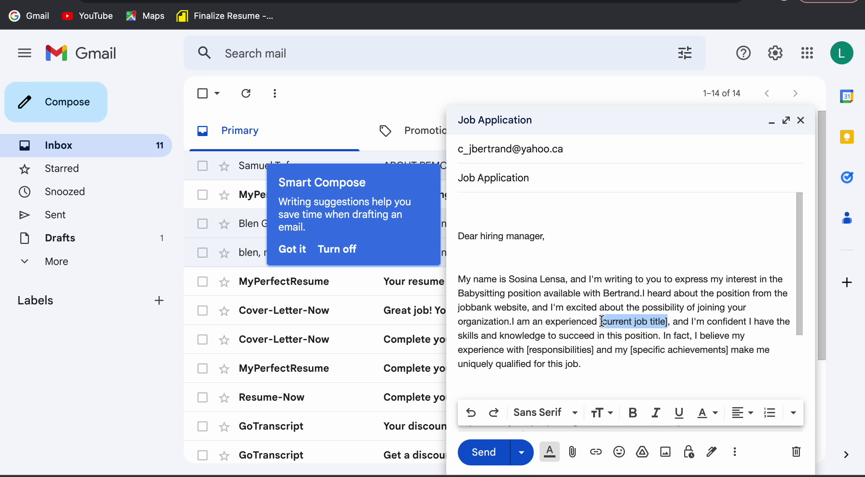
{"action": "key", "text": "BackSpace"}
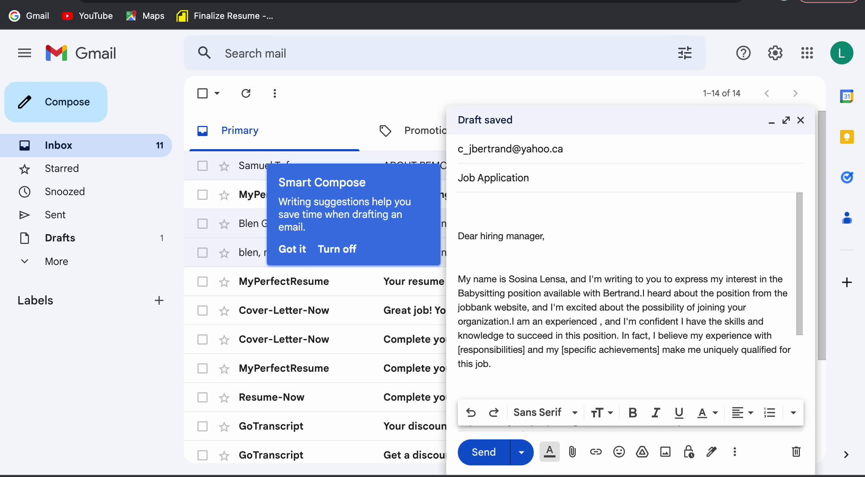
{"action": "type", "text": "Registerd"}
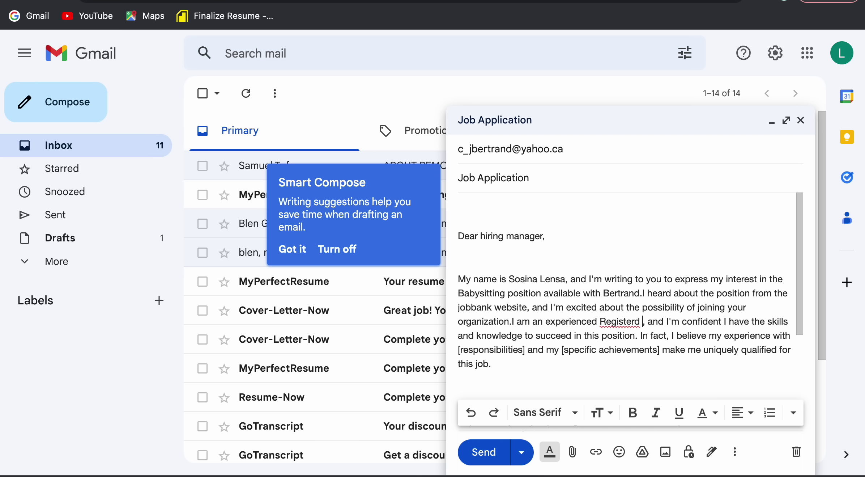
{"action": "type", "text": " Nurse"}
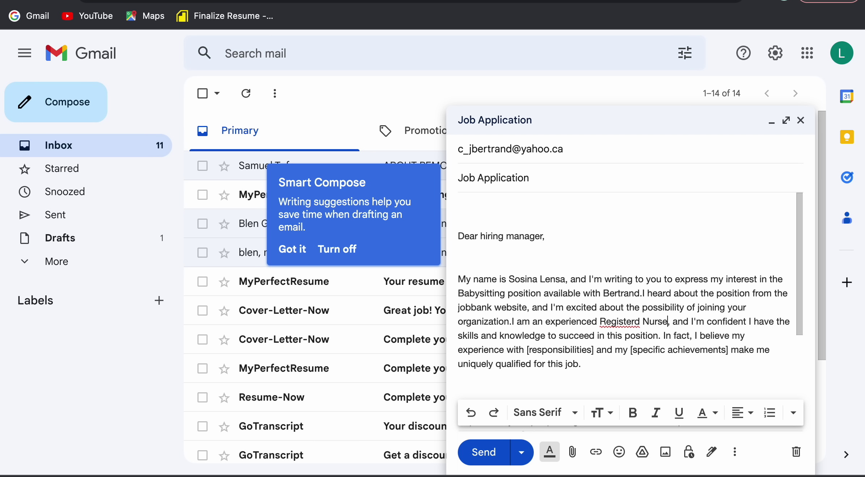
{"action": "left_click", "coordinate": [614, 322]}
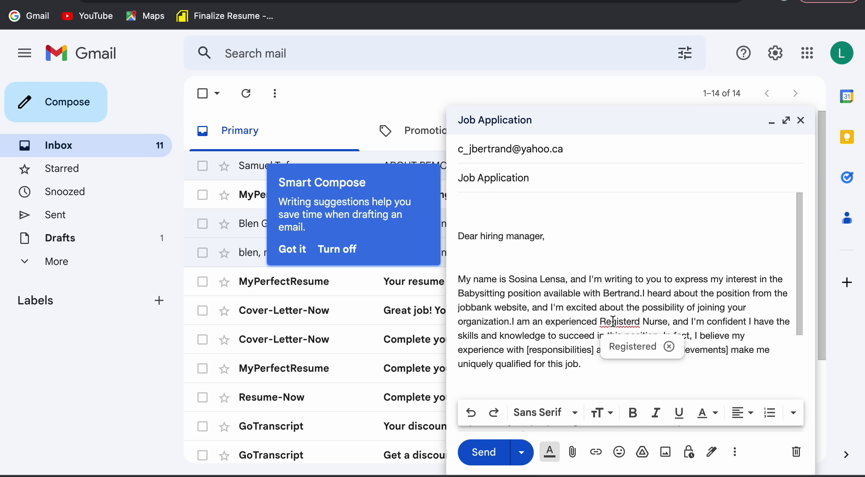
{"action": "left_click", "coordinate": [632, 349]}
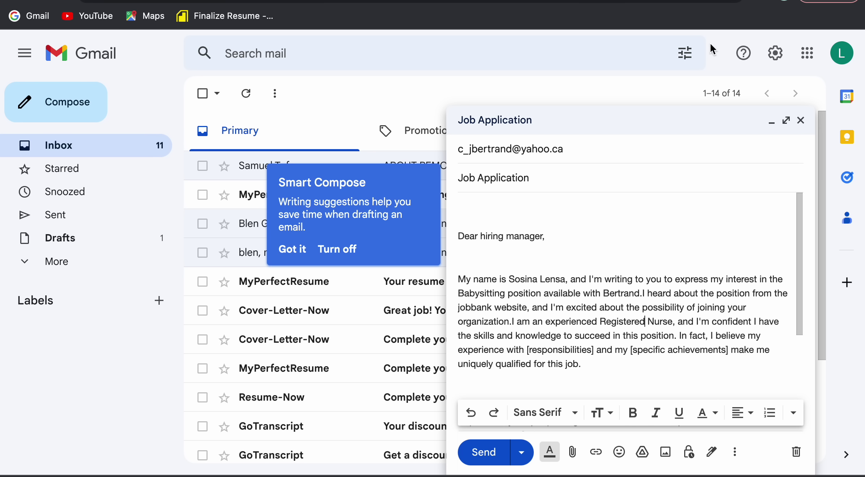
{"action": "left_click", "coordinate": [650, 2]}
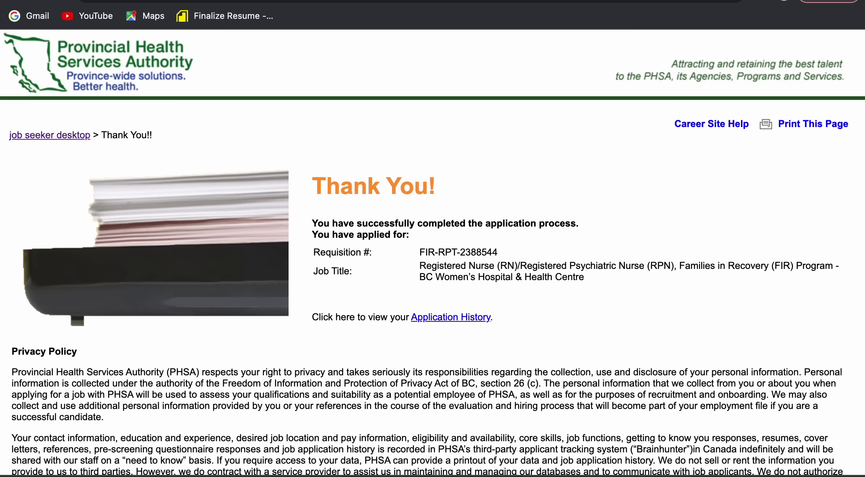
- Scroll through the Indeed cover-letter template's paragraphs, then go back to the Gmail draft
{"action": "key", "text": "ctrl+Tab"}
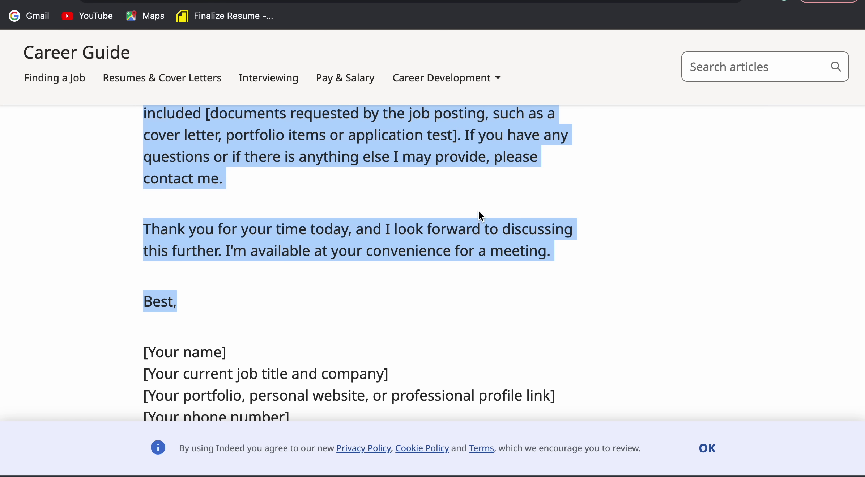
{"action": "scroll", "coordinate": [477, 216], "scroll_direction": "up", "scroll_amount": 5}
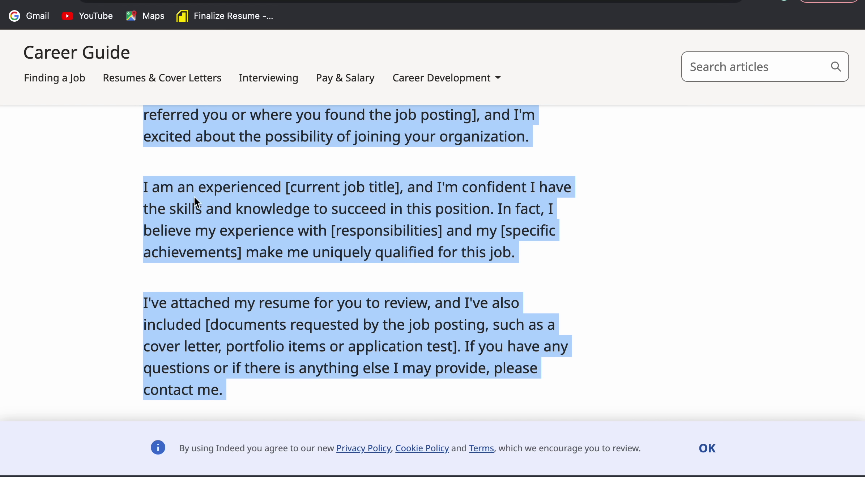
{"action": "scroll", "coordinate": [255, 180], "scroll_direction": "up", "scroll_amount": 1}
{"action": "scroll", "coordinate": [256, 180], "scroll_direction": "up", "scroll_amount": 5}
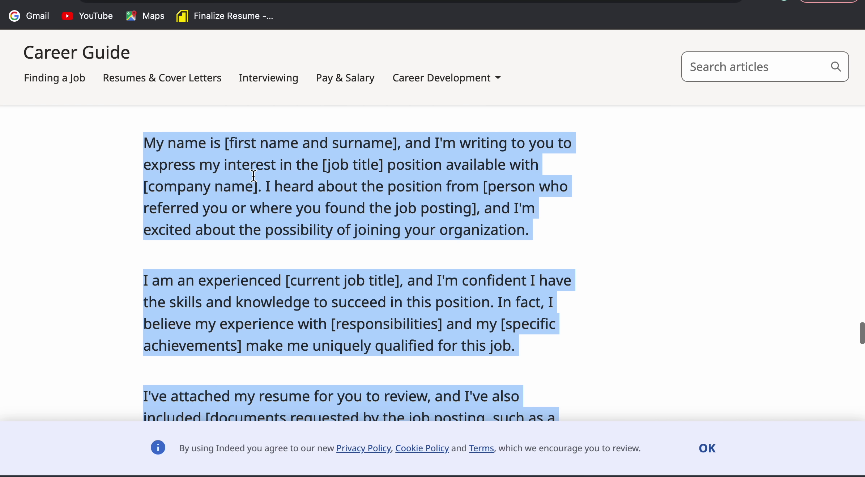
{"action": "scroll", "coordinate": [255, 299], "scroll_direction": "down", "scroll_amount": 3}
{"action": "scroll", "coordinate": [255, 299], "scroll_direction": "down", "scroll_amount": 1}
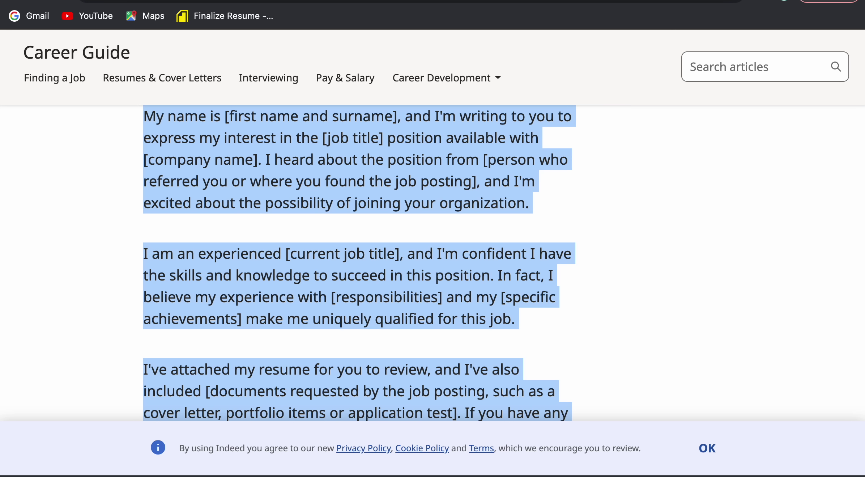
{"action": "key", "text": "ctrl+Tab"}
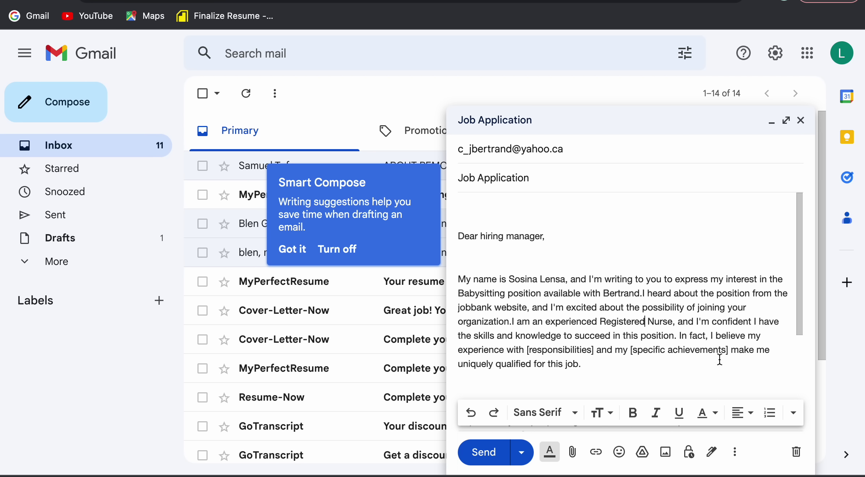